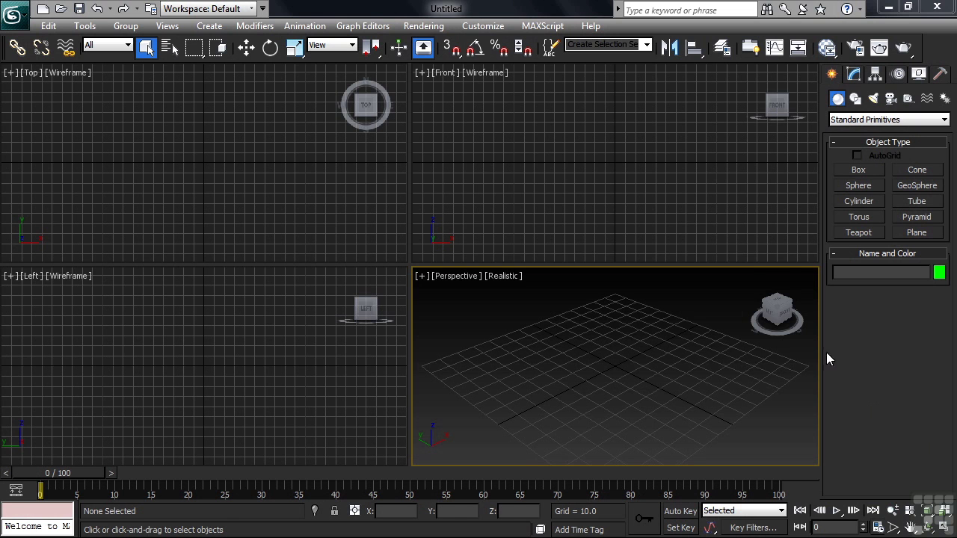
# - Draw a rectangle about 155 wide and 112 long in the Front view and round its corners to about 17
pyautogui.click(744, 201)
pyautogui.click(855, 100)
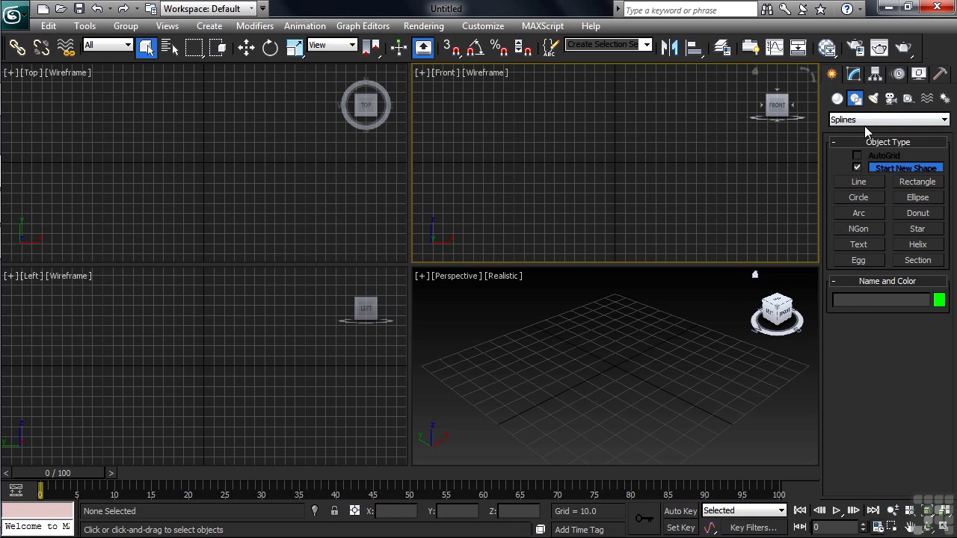
pyautogui.click(914, 184)
pyautogui.moveTo(536, 106)
pyautogui.mouseDown()
pyautogui.moveTo(630, 192)
pyautogui.moveTo(692, 219)
pyautogui.mouseUp()
pyautogui.scroll(-3, 724, 371)
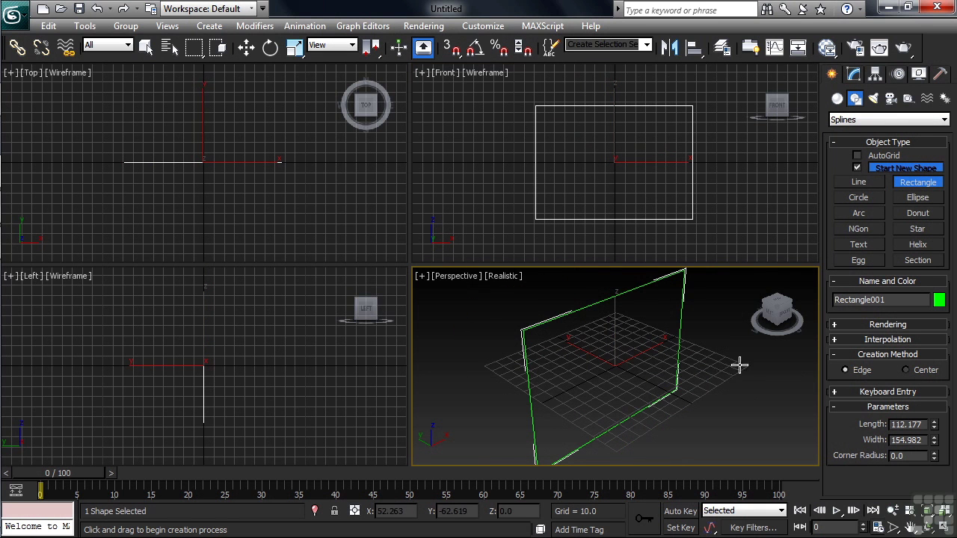
pyautogui.click(854, 74)
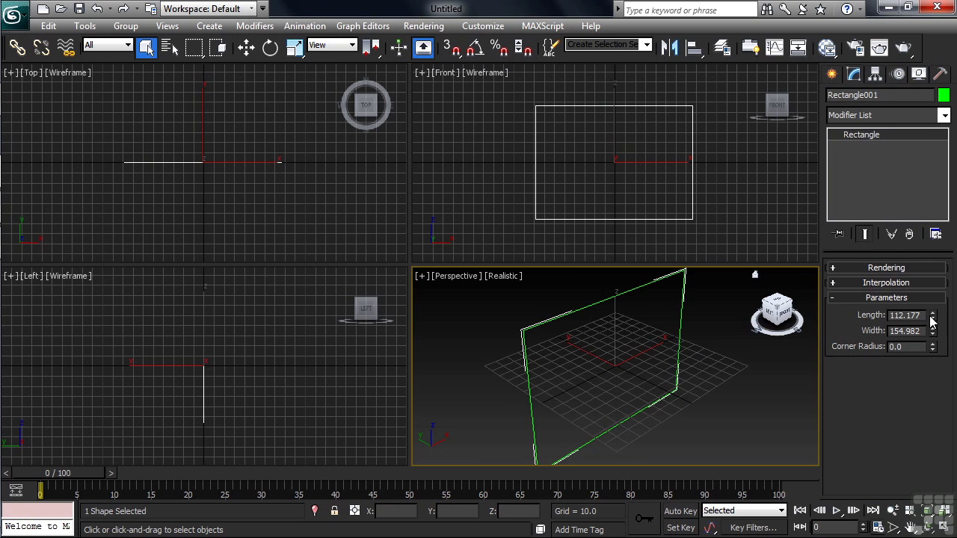
pyautogui.moveTo(933, 315); pyautogui.dragTo(738, 127)
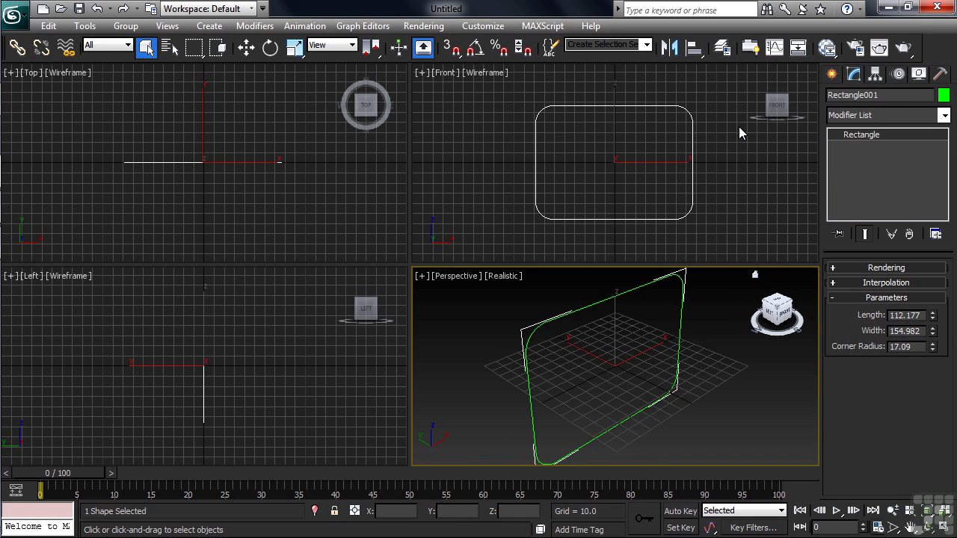
# - Extrude the rounded rectangle by 27 with an Extrude modifier, and delete the resulting object
pyautogui.click(945, 116)
pyautogui.moveTo(944, 180); pyautogui.dragTo(944, 248)
pyautogui.click(858, 317)
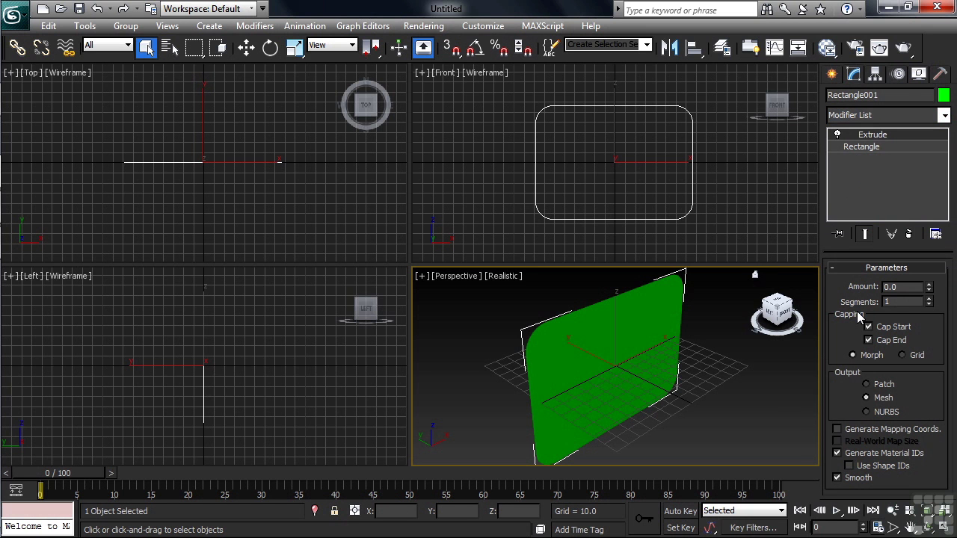
pyautogui.moveTo(928, 291); pyautogui.dragTo(887, 249)
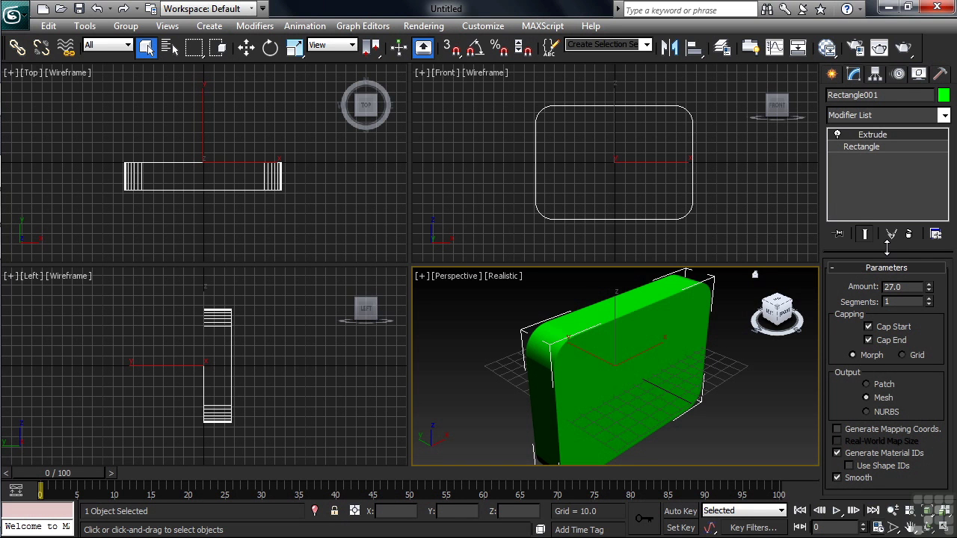
pyautogui.press('Delete')
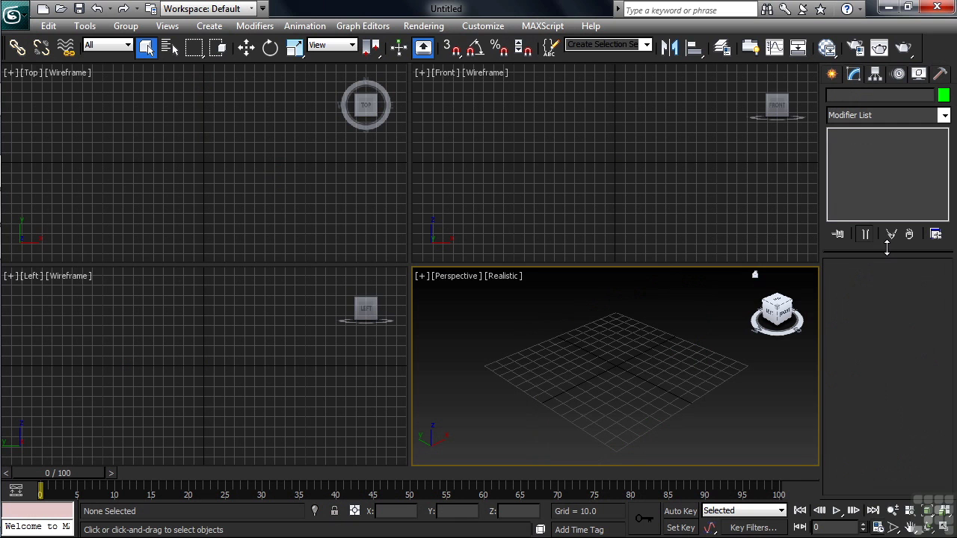
# - Draw a six-pointed star spline centred in the Front view, with radii of about 69 and 31
pyautogui.click(833, 74)
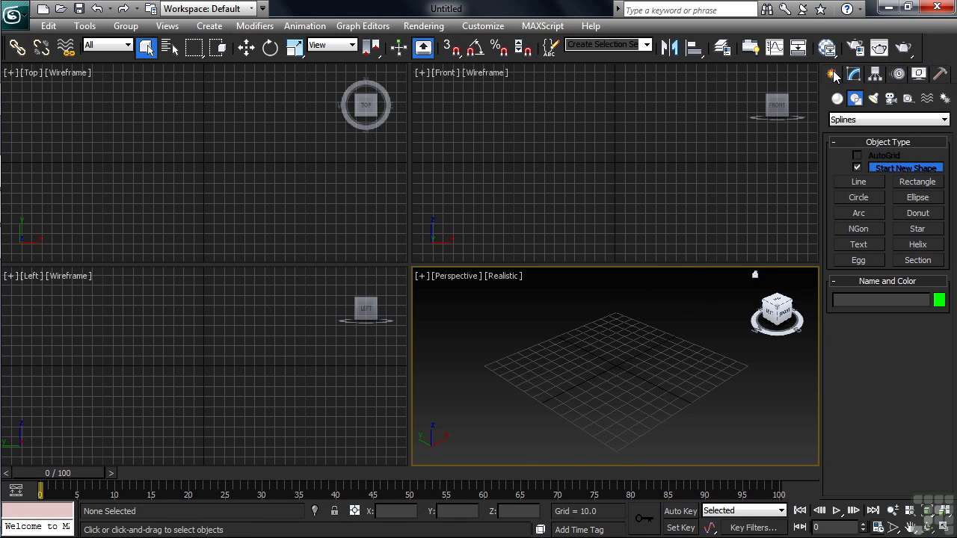
pyautogui.click(917, 229)
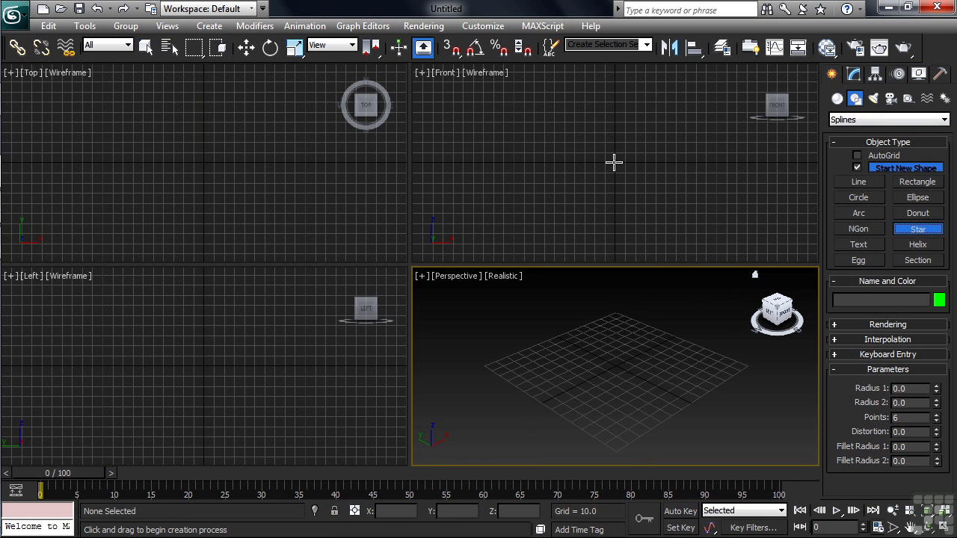
pyautogui.moveTo(615, 162); pyautogui.dragTo(642, 98)
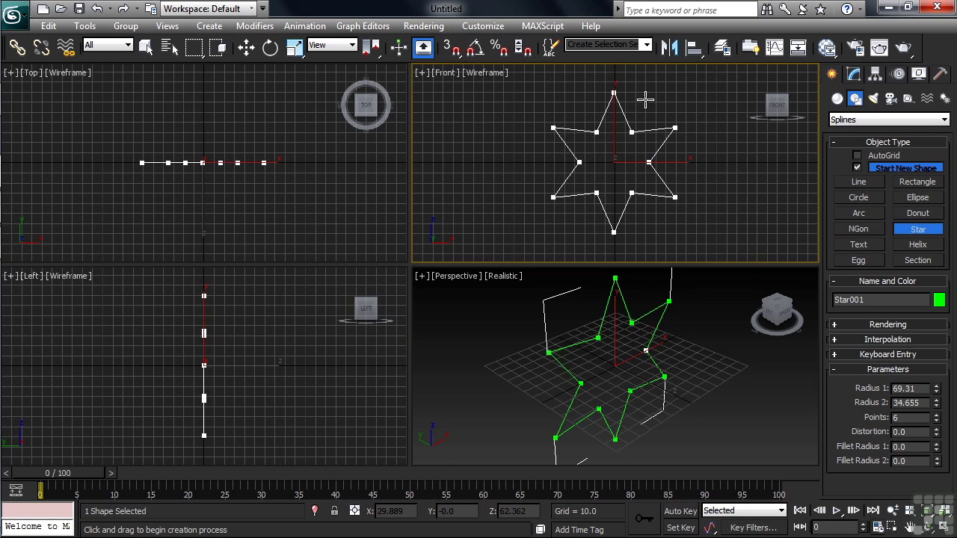
pyautogui.click(635, 139)
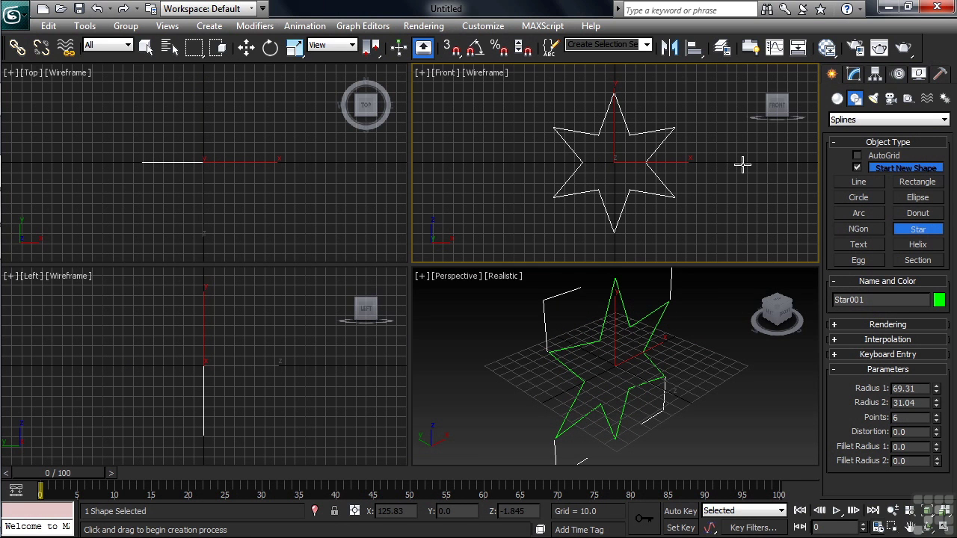
# - Adjust the star's parameters to a distortion of 15.45, Fillet Radius 1 of 11.93 and Radius 1 of 81.786
pyautogui.click(854, 75)
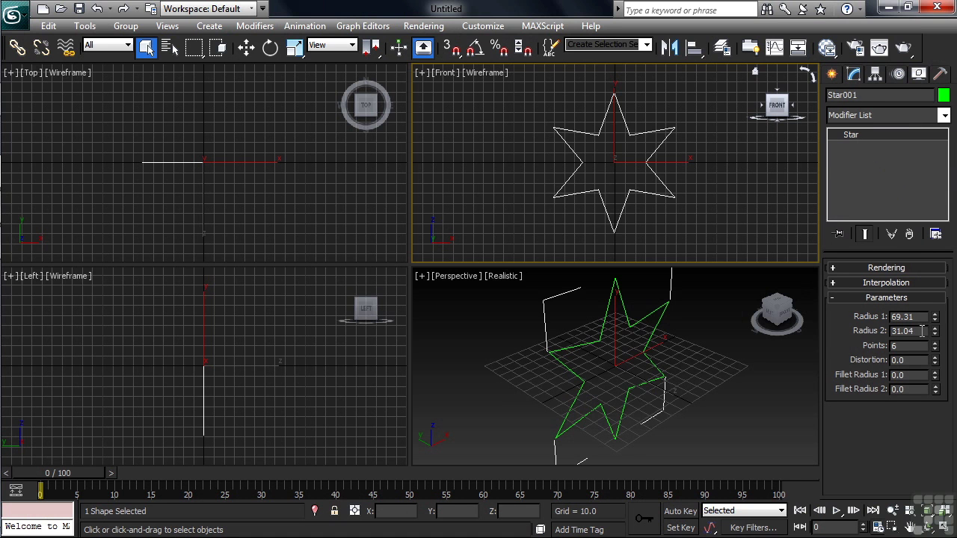
pyautogui.moveTo(935, 362); pyautogui.dragTo(793, 299)
pyautogui.moveTo(935, 378); pyautogui.dragTo(838, 225)
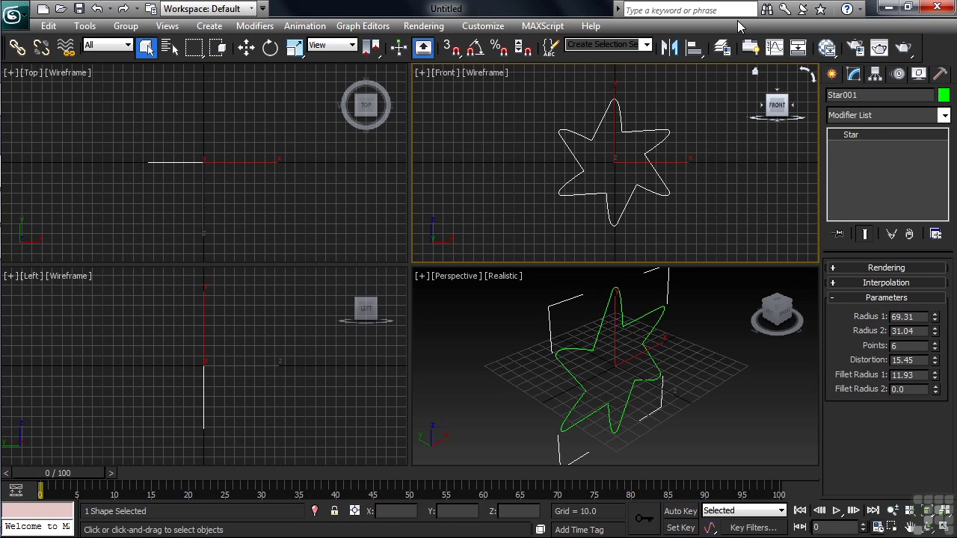
pyautogui.moveTo(934, 317); pyautogui.dragTo(919, 303)
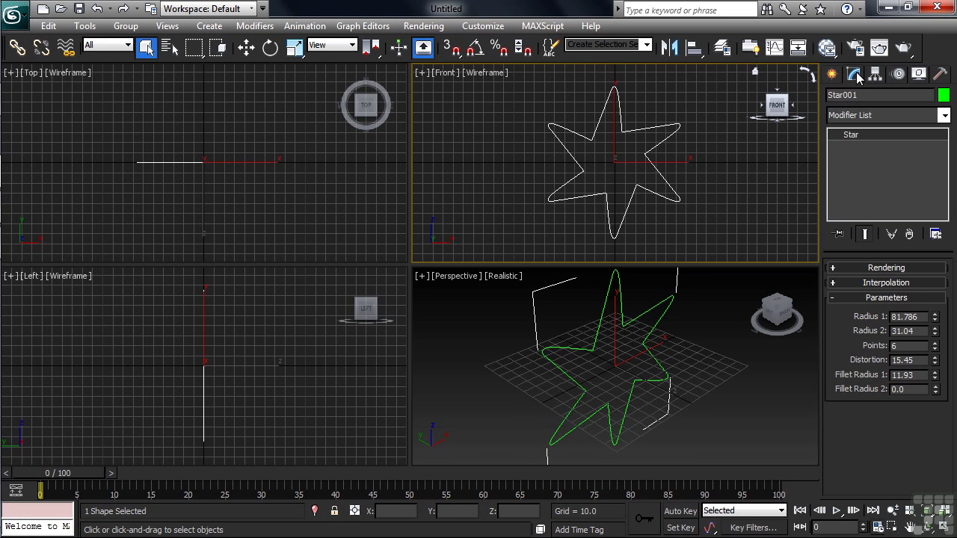
# - Add an Extrude modifier with an amount of 27 to the star, and delete the extruded star
pyautogui.click(944, 116)
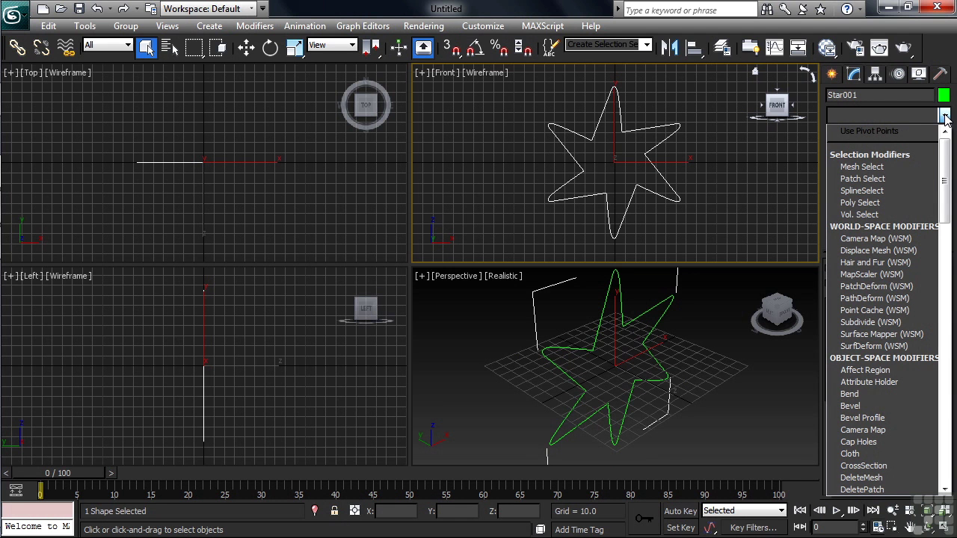
pyautogui.press('e')
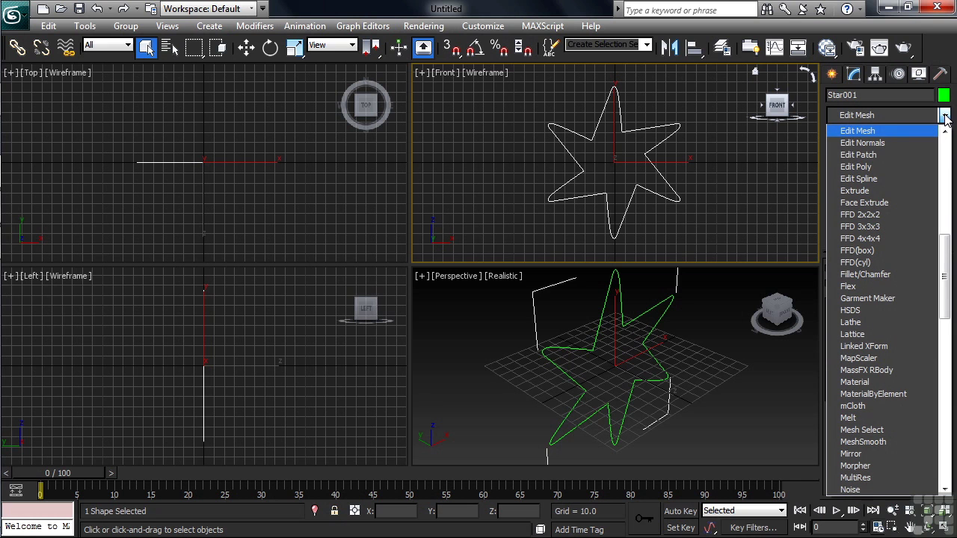
pyautogui.click(860, 191)
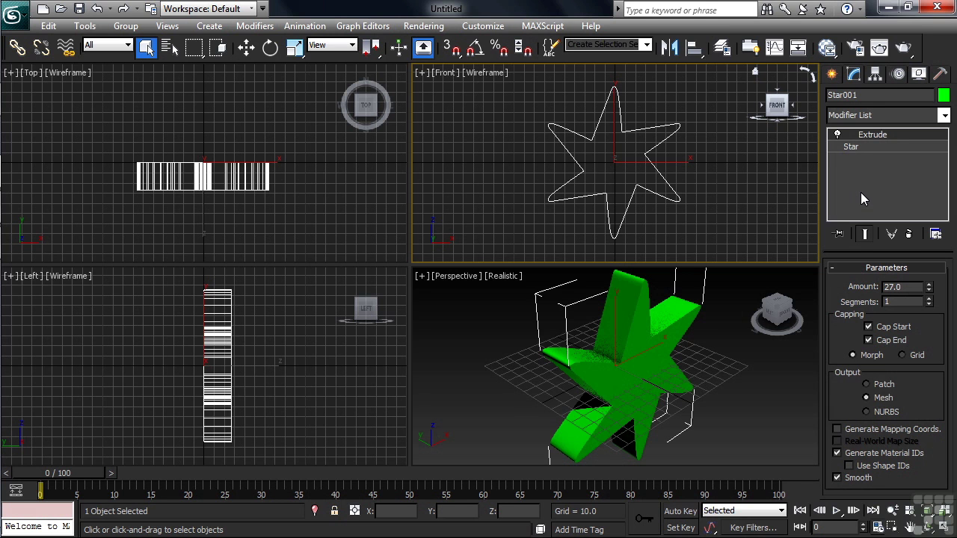
pyautogui.press('Delete')
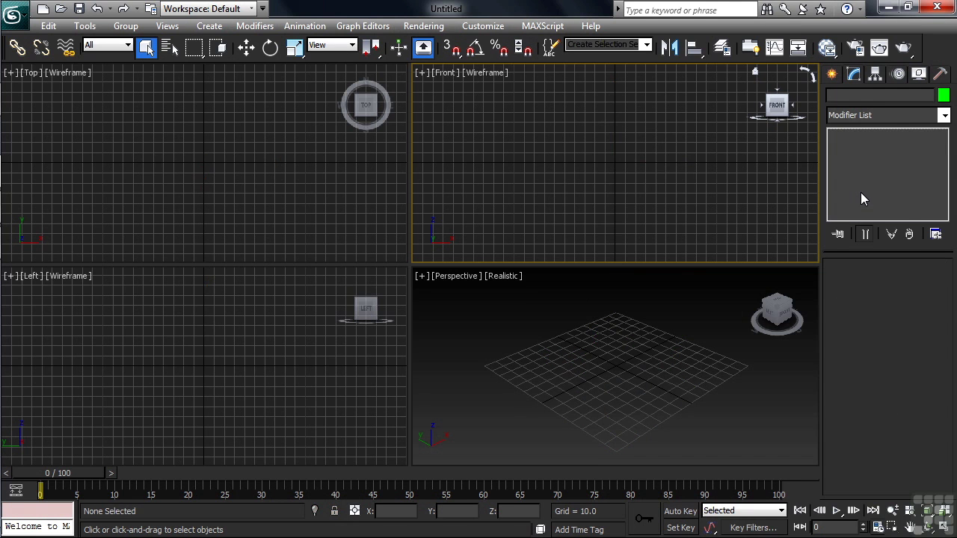
# - Draw an outlined egg spline in the Top view, about 135 long and 90 wide with a thickness of about 23
pyautogui.click(832, 75)
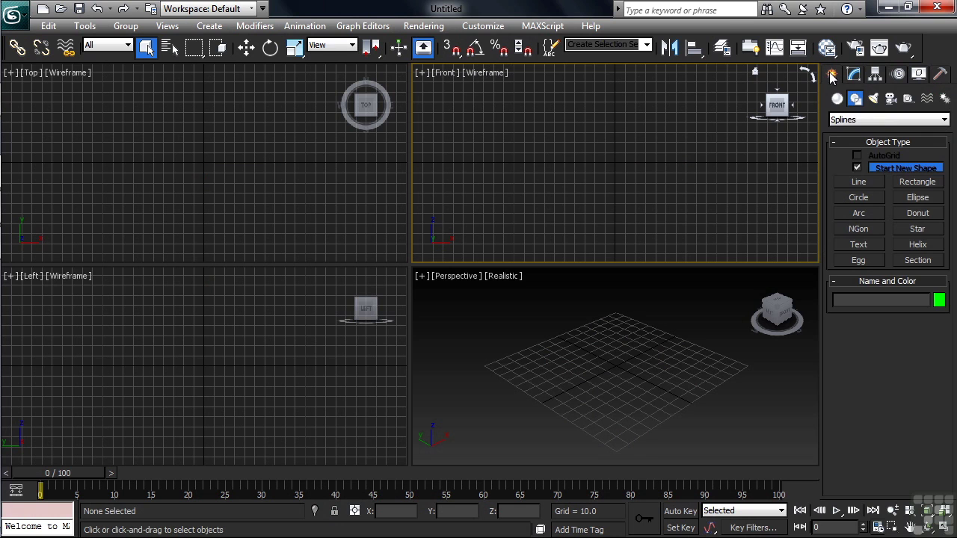
pyautogui.click(858, 262)
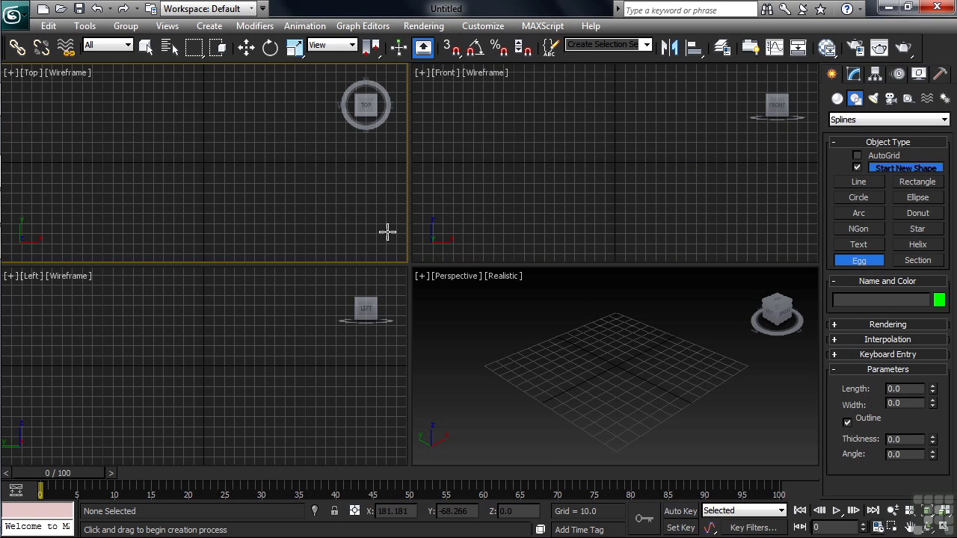
pyautogui.moveTo(203, 160); pyautogui.dragTo(284, 126)
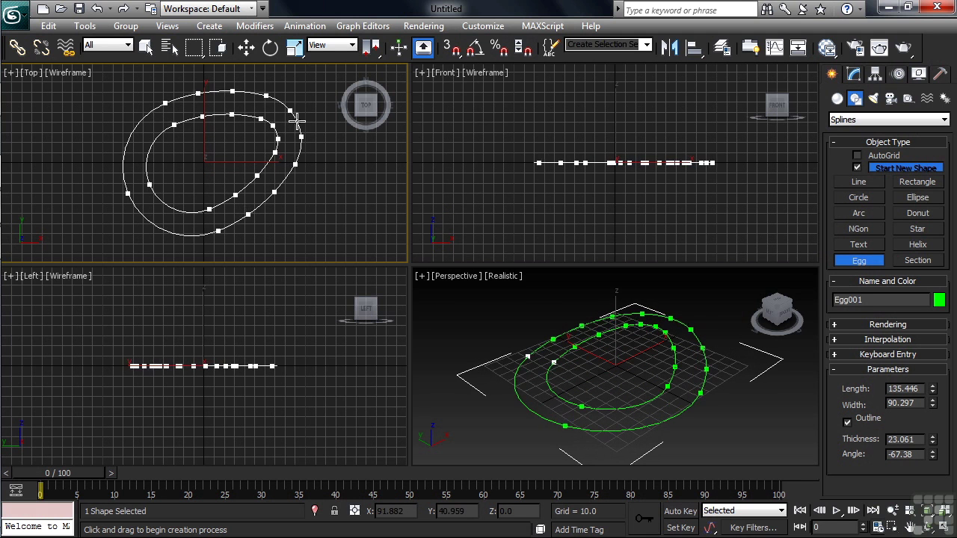
pyautogui.click(297, 119)
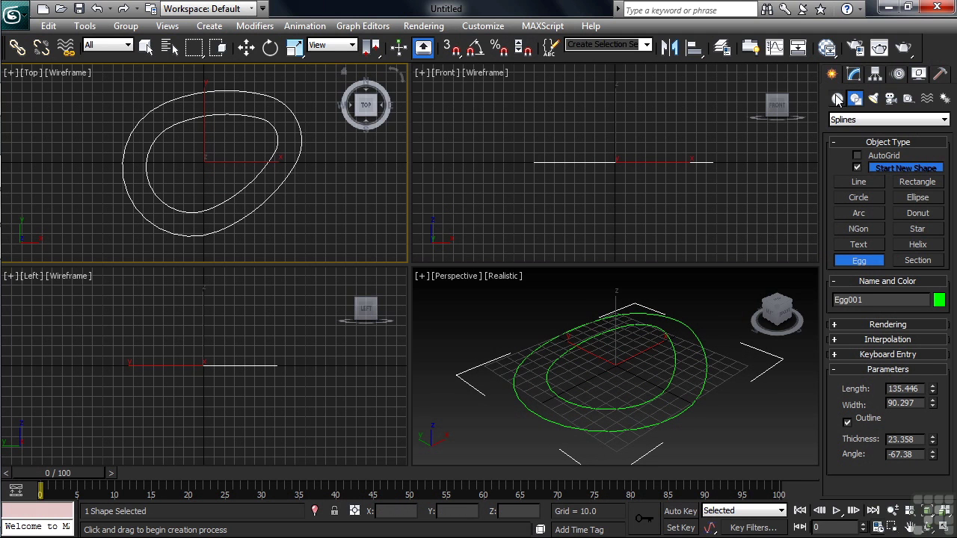
# - Add an Extrude modifier with an amount of 27 to the egg spline
pyautogui.click(854, 74)
pyautogui.click(944, 115)
pyautogui.scroll(-12, 859, 187)
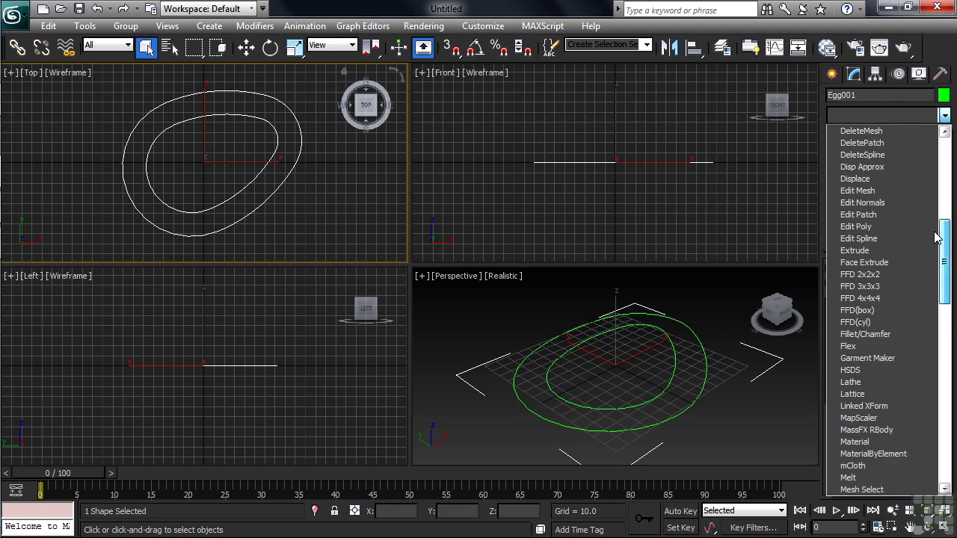
pyautogui.click(857, 182)
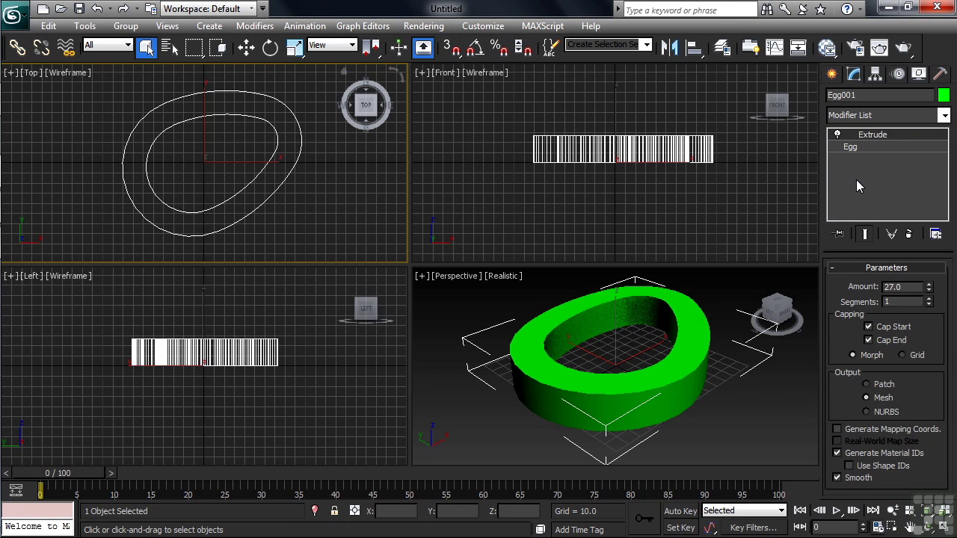
# - Adjust the egg's outline thickness in its base shape beneath the Extrude modifier, working in the maximized Perspective view
pyautogui.middleClick(761, 399)
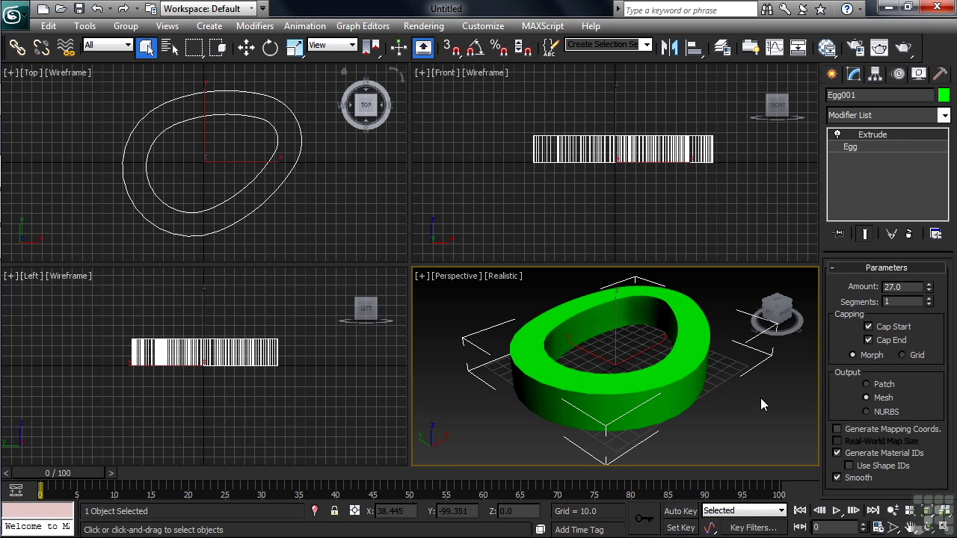
pyautogui.hotkey('alt', 'w')
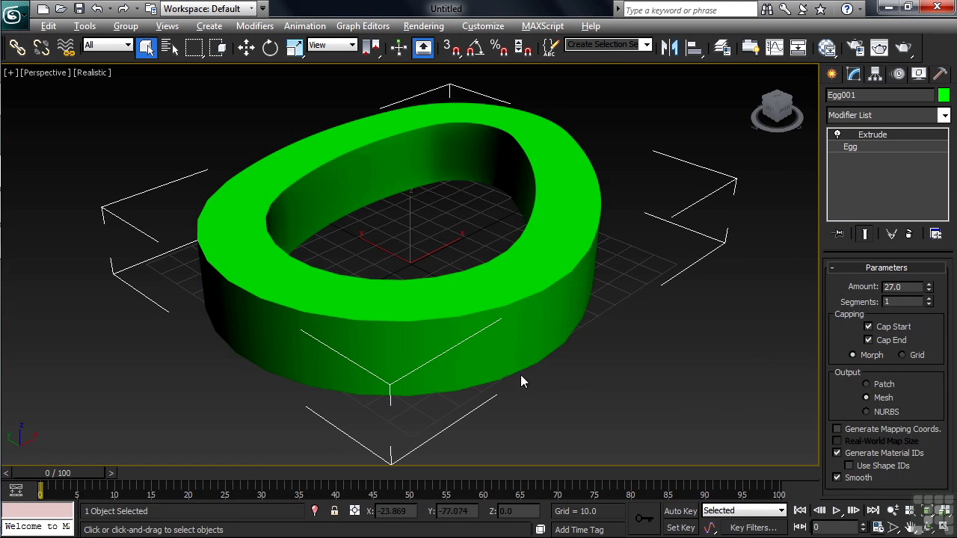
pyautogui.keyDown('alt'); pyautogui.moveTo(513, 336); pyautogui.dragTo(506, 366, button='middle'); pyautogui.keyUp('alt')
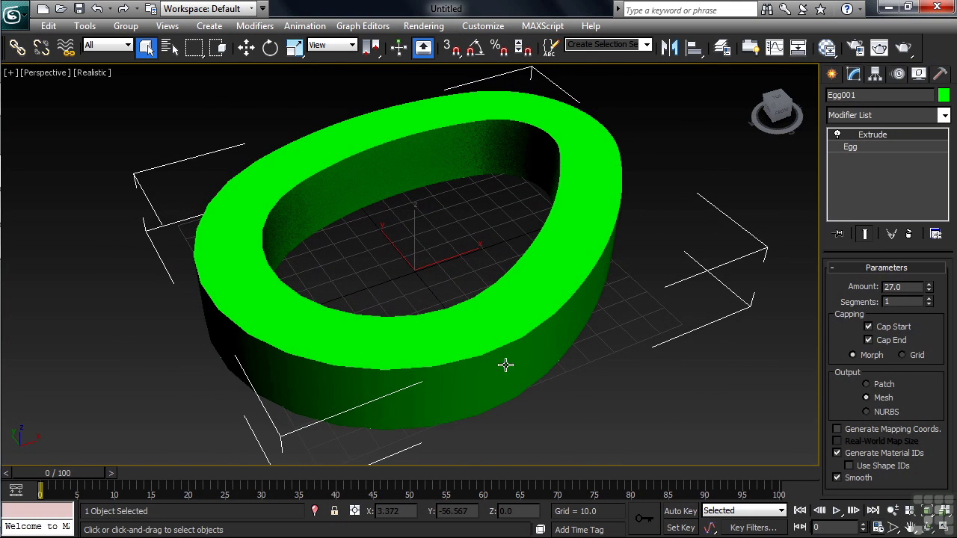
pyautogui.click(856, 148)
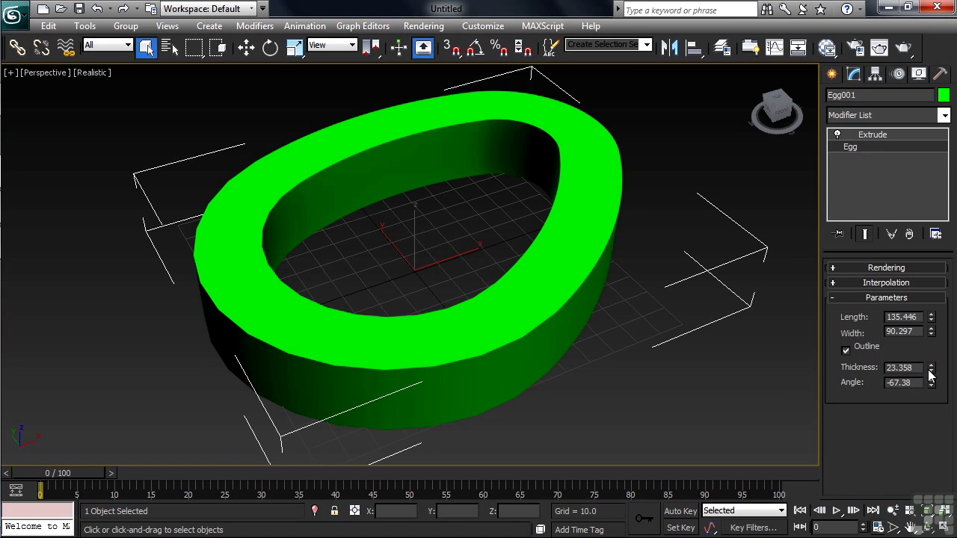
pyautogui.moveTo(931, 369); pyautogui.dragTo(904, 273)
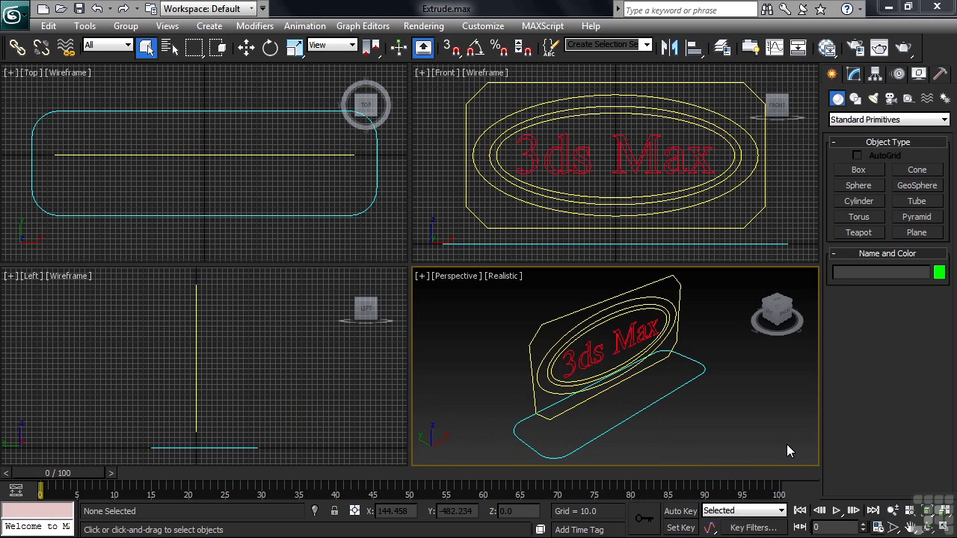
# - Extrude the cyan rounded rectangle at the base of the 3ds Max sign by 30
pyautogui.hotkey('alt', 'w')
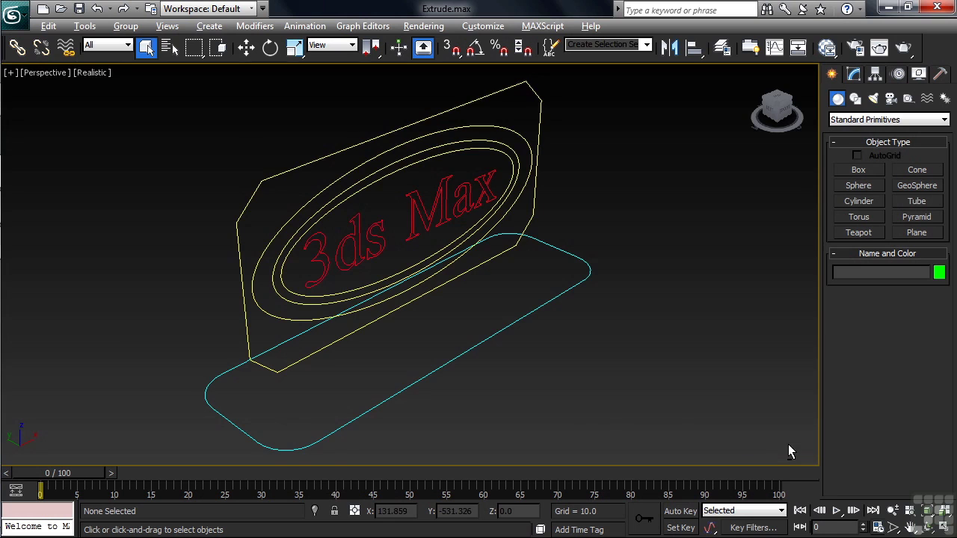
pyautogui.click(474, 346)
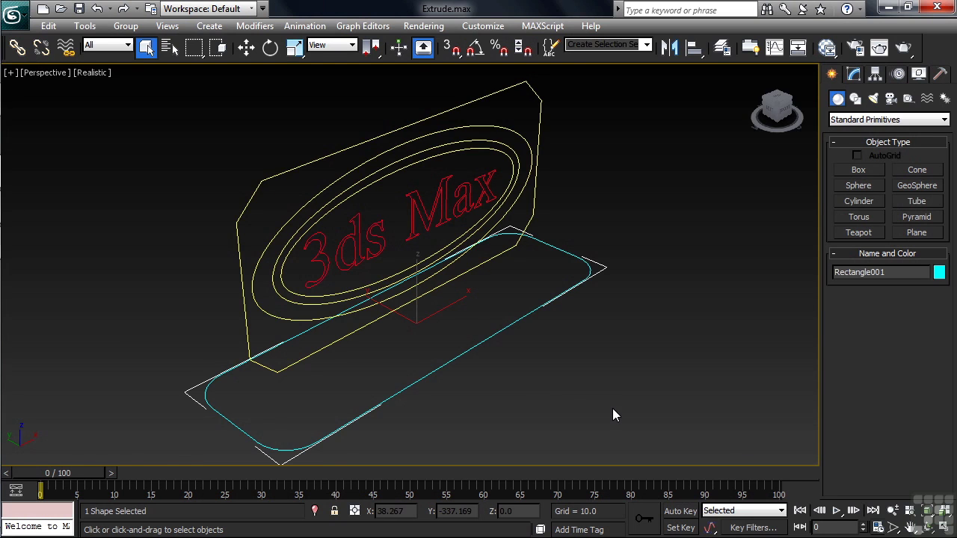
pyautogui.click(856, 75)
pyautogui.click(945, 116)
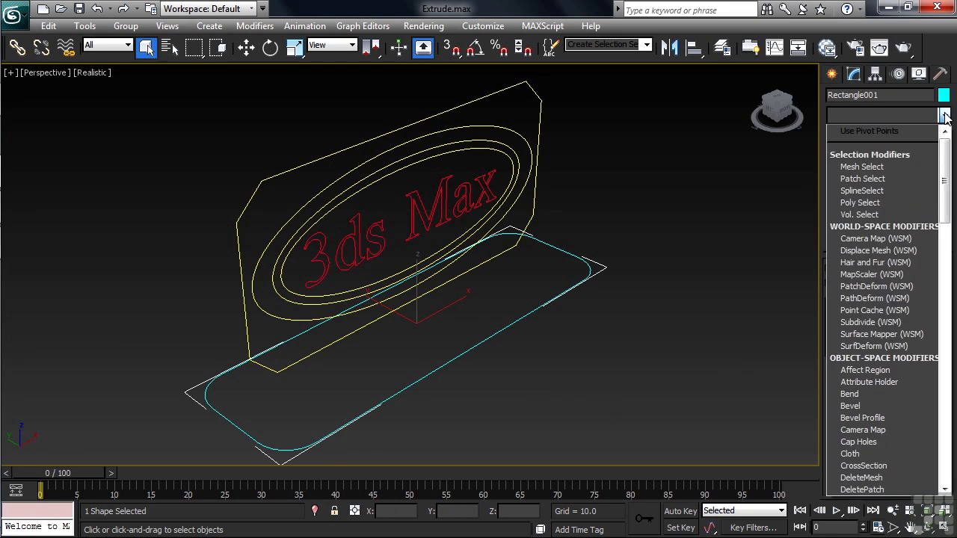
pyautogui.scroll(-1, 846, 246)
pyautogui.press('e')
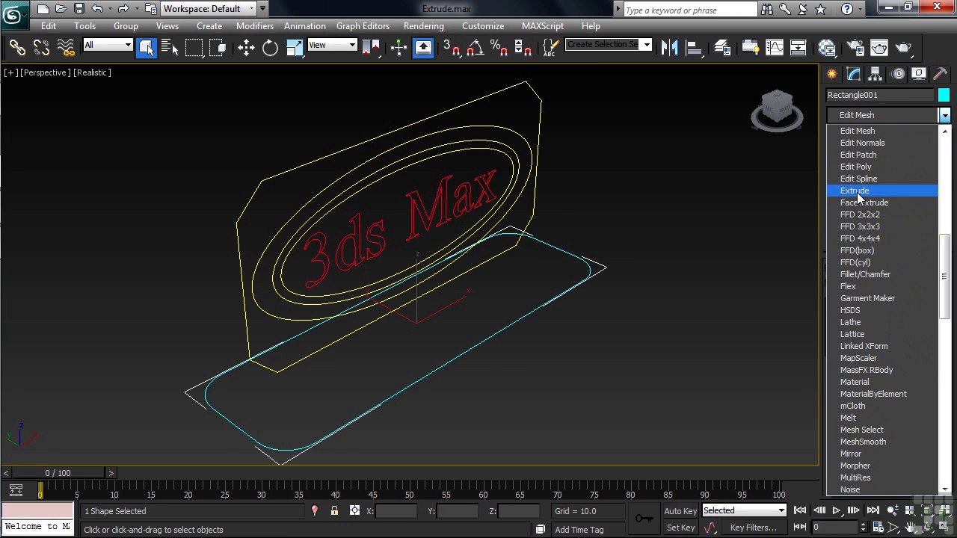
pyautogui.click(858, 191)
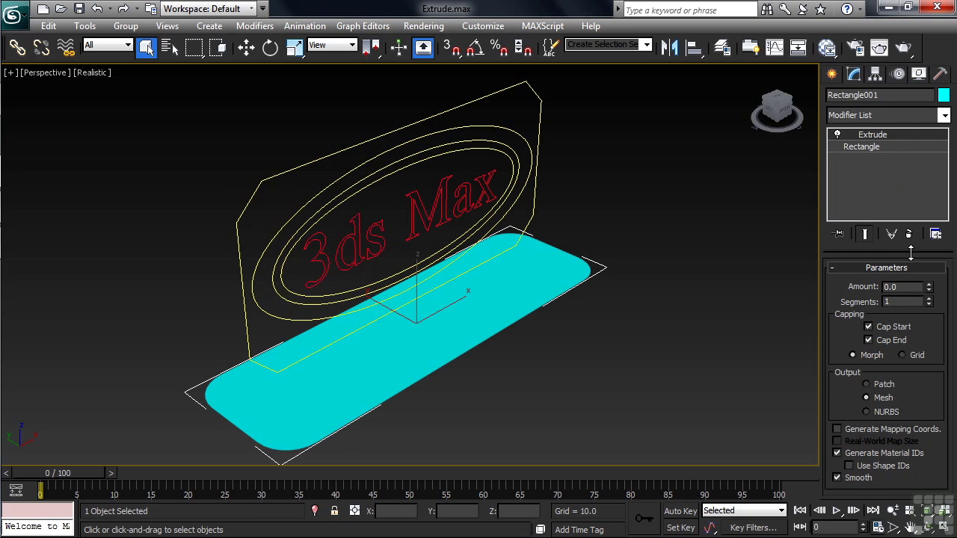
pyautogui.click(897, 287)
pyautogui.write('30')
pyautogui.press('Return')
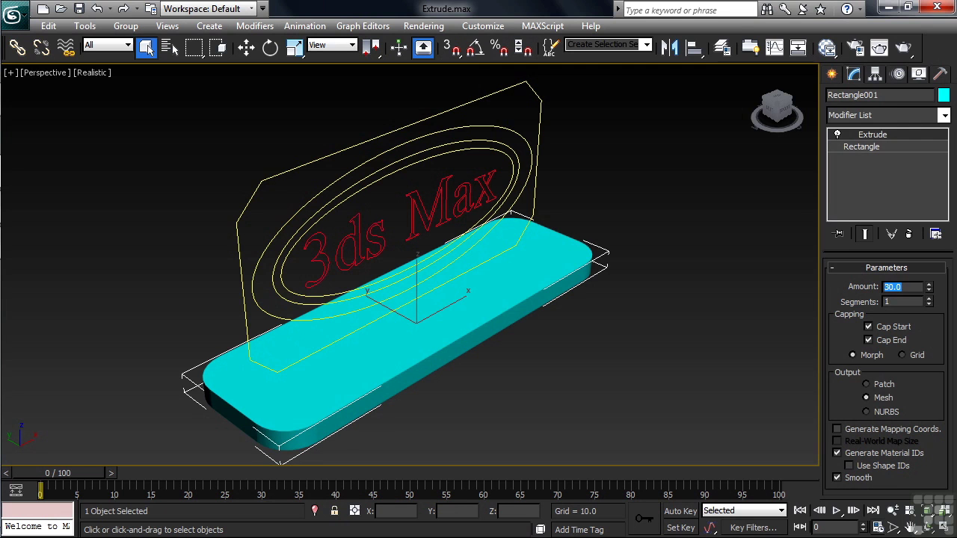
# - Extrude the yellow chamfered plate and its concentric oval splines on the 3ds Max sign by 30
pyautogui.click(539, 171)
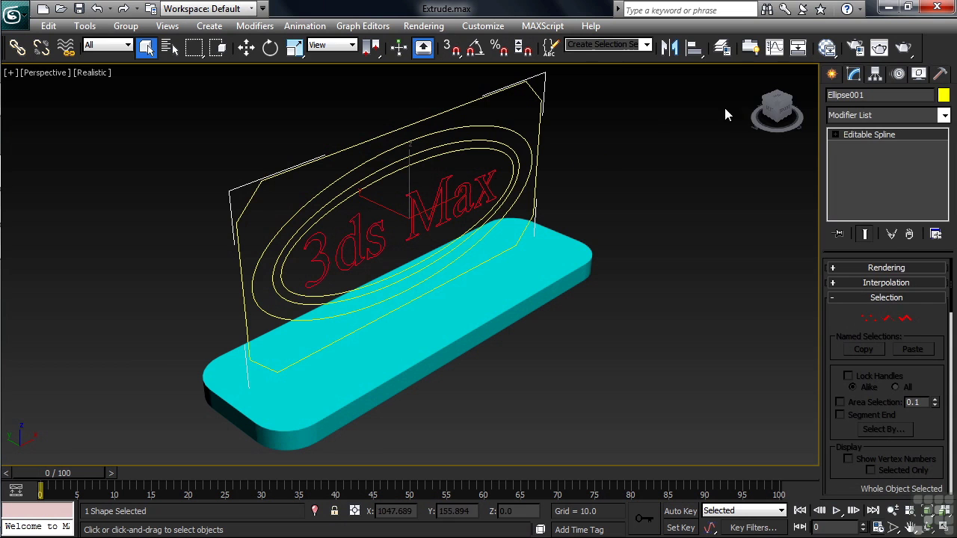
pyautogui.click(945, 116)
pyautogui.moveTo(945, 147); pyautogui.dragTo(946, 230)
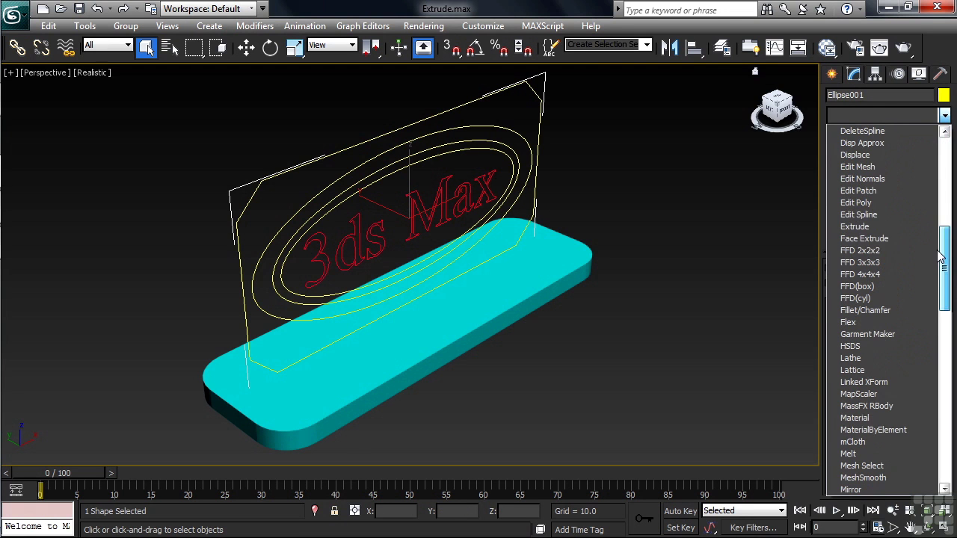
pyautogui.click(842, 217)
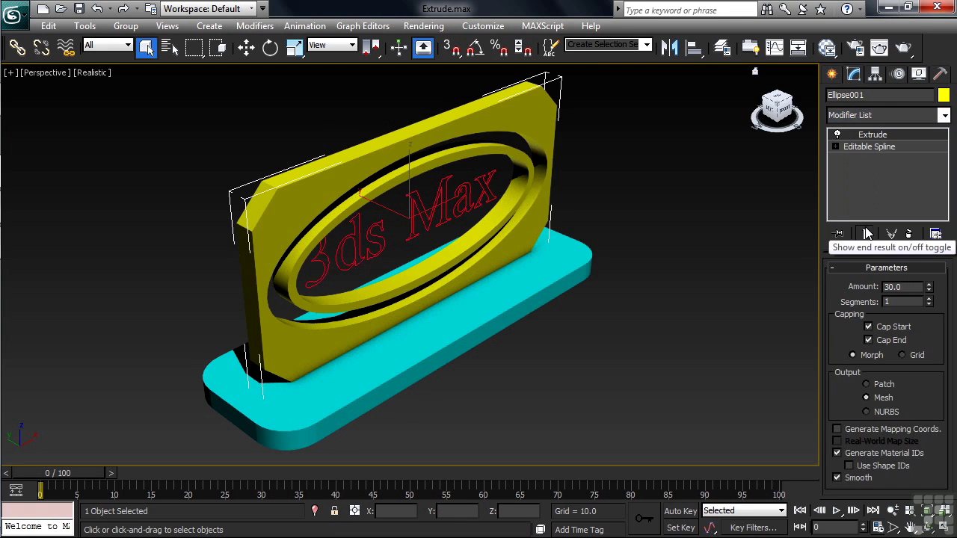
pyautogui.click(865, 234)
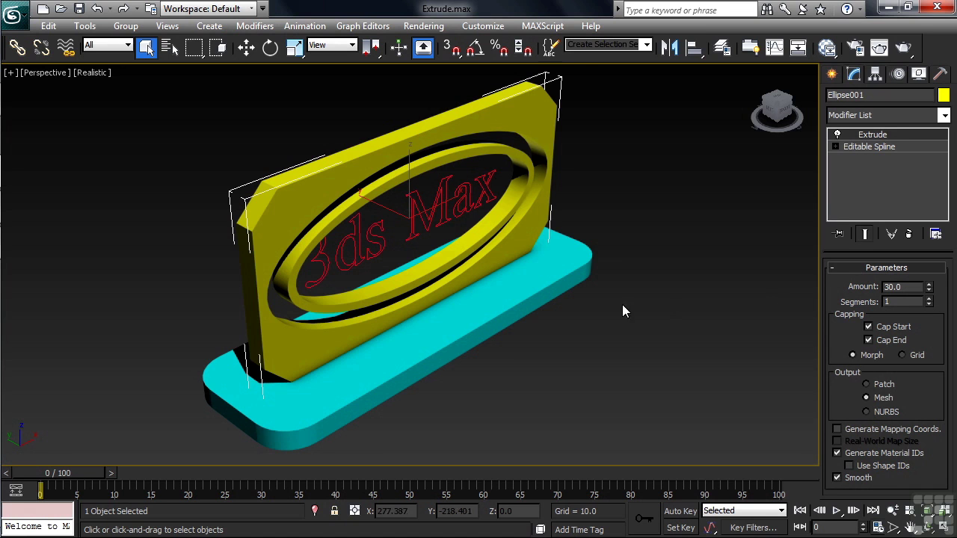
# - Extrude the red 3ds Max text spline inside the sign's oval by 40
pyautogui.click(442, 216)
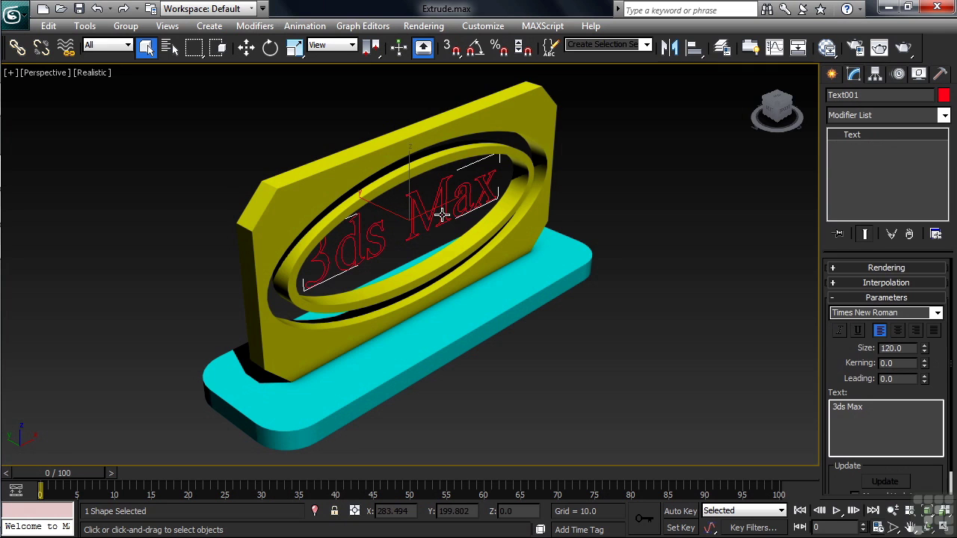
pyautogui.click(944, 115)
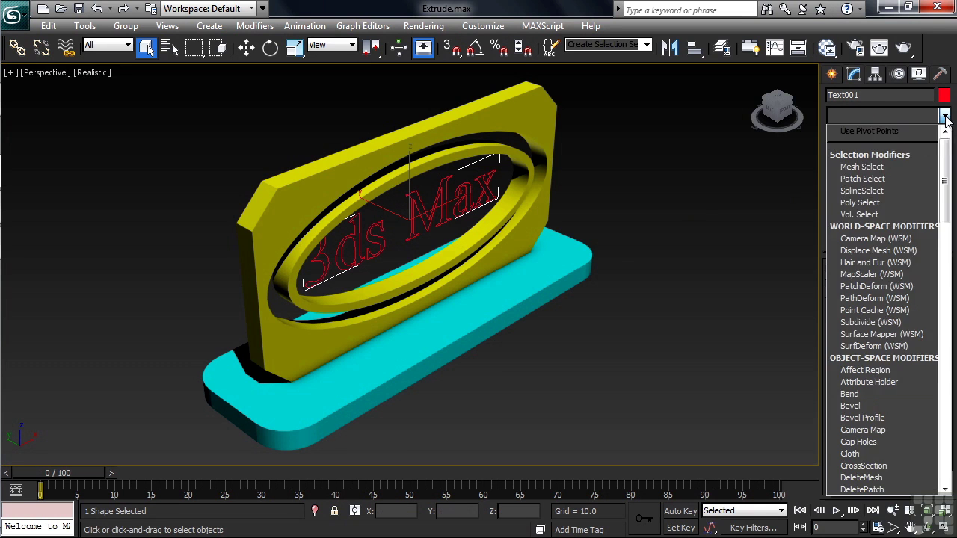
pyautogui.moveTo(942, 168); pyautogui.dragTo(942, 213)
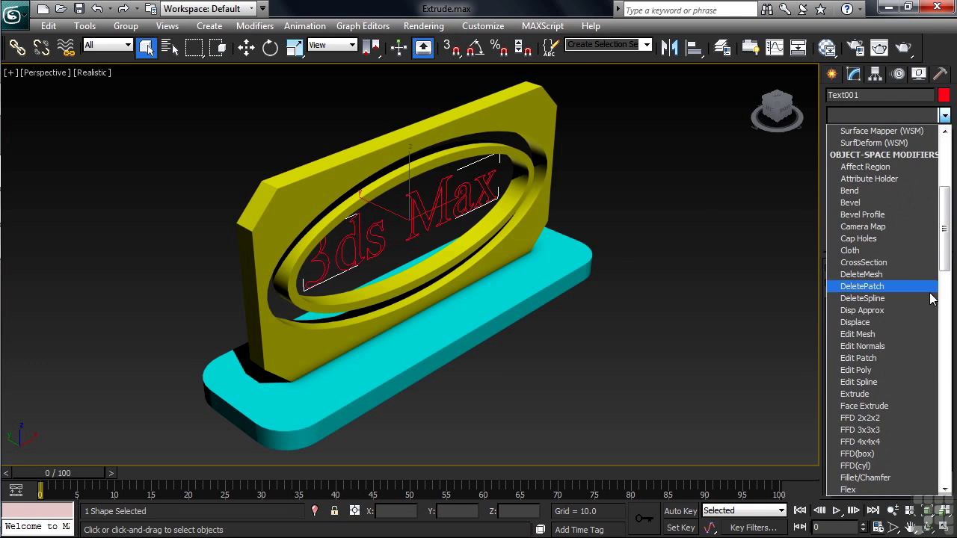
pyautogui.click(861, 394)
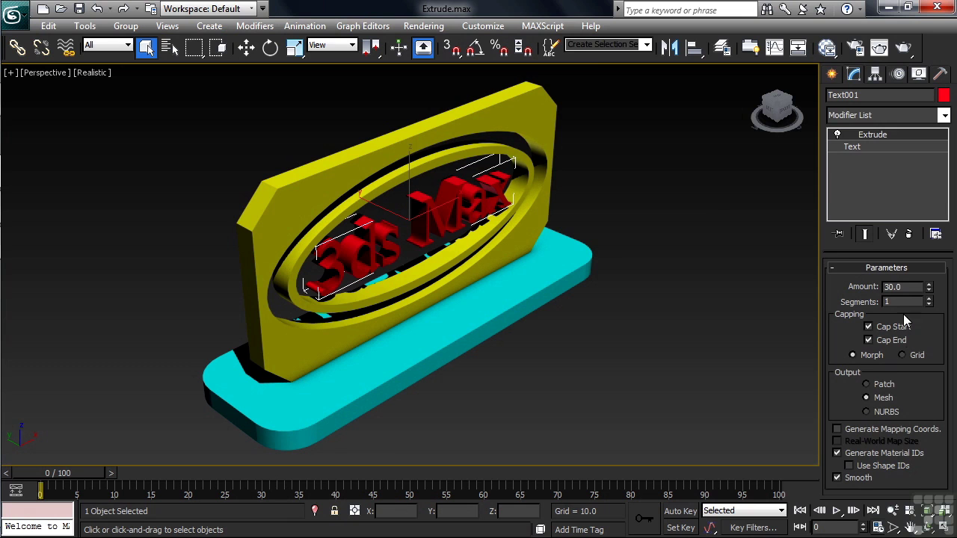
pyautogui.moveTo(916, 286); pyautogui.dragTo(880, 292)
pyautogui.write('40')
pyautogui.press('Return')
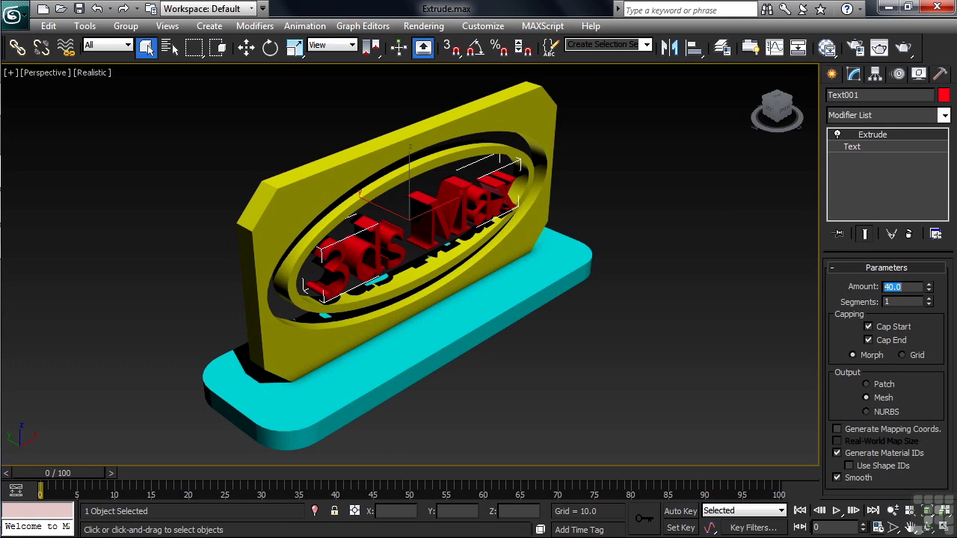
pyautogui.keyDown('alt'); pyautogui.moveTo(718, 299); pyautogui.dragTo(762, 303, button='middle'); pyautogui.keyUp('alt')
pyautogui.click(733, 307)
pyautogui.keyDown('alt'); pyautogui.moveTo(506, 307); pyautogui.dragTo(513, 284, button='middle'); pyautogui.keyUp('alt')
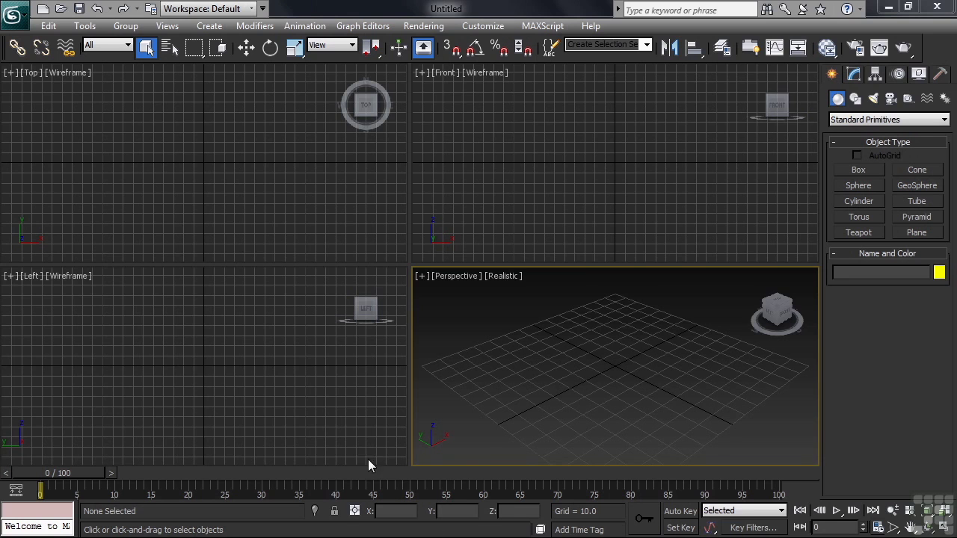
# - Draw a closed, rounded freeform line spline with six curved vertices around the origin in the maximized Front view
pyautogui.click(717, 237)
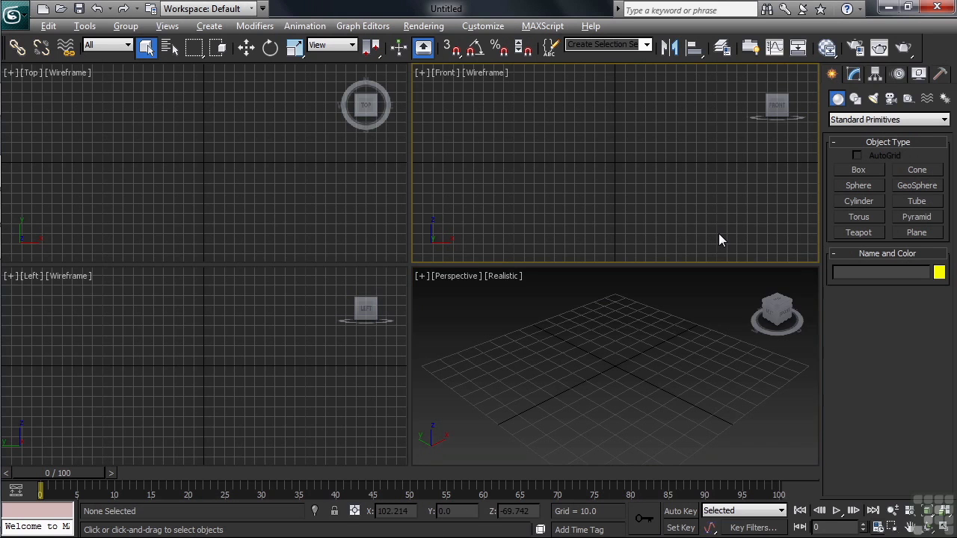
pyautogui.hotkey('alt', 'w')
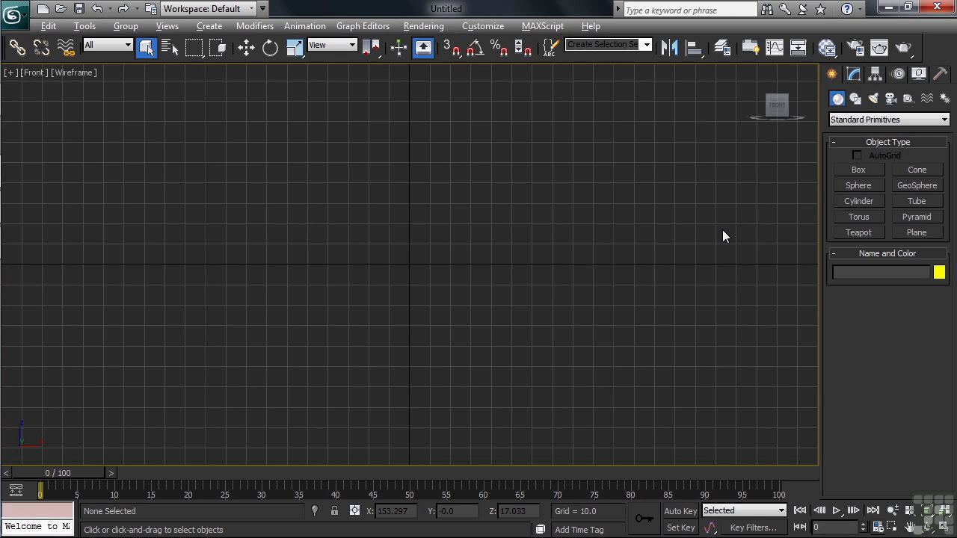
pyautogui.click(855, 98)
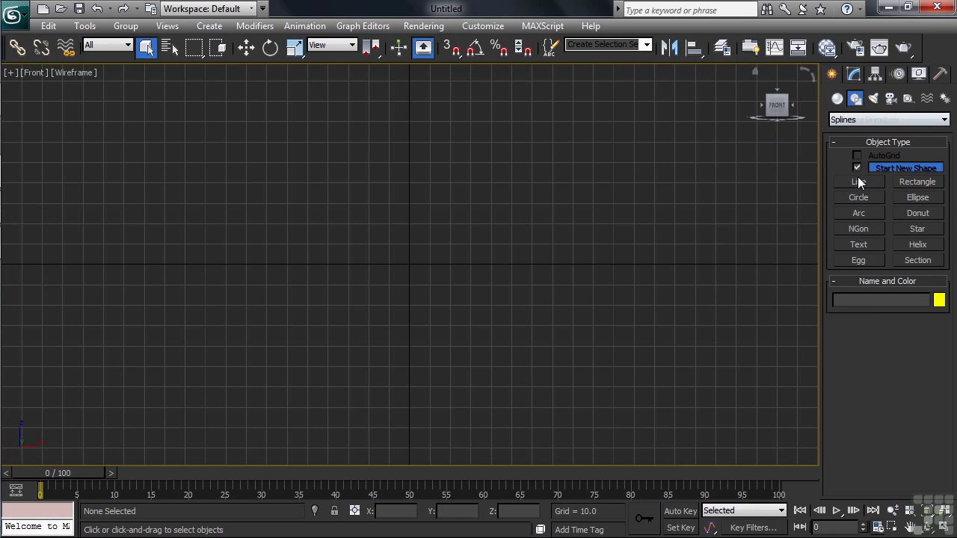
pyautogui.click(859, 181)
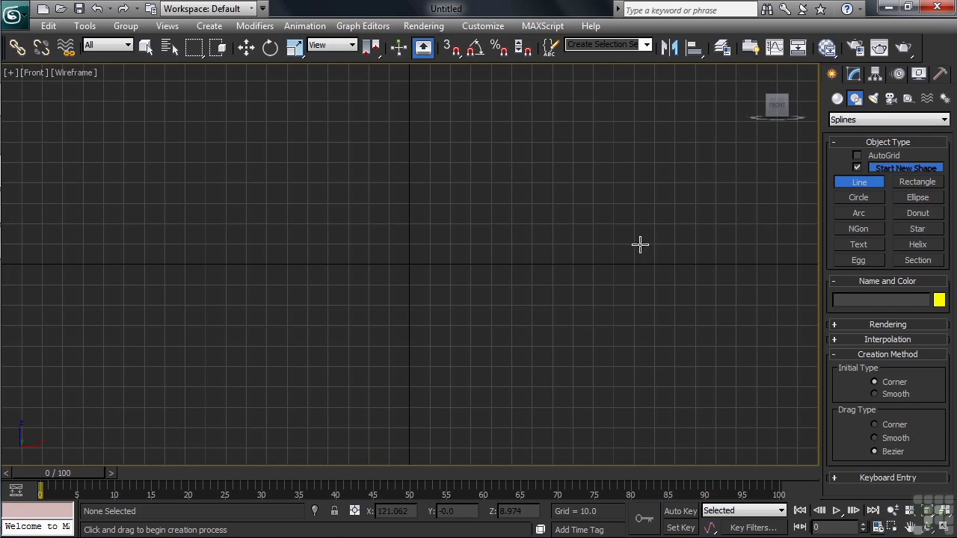
pyautogui.click(409, 177)
pyautogui.click(322, 209)
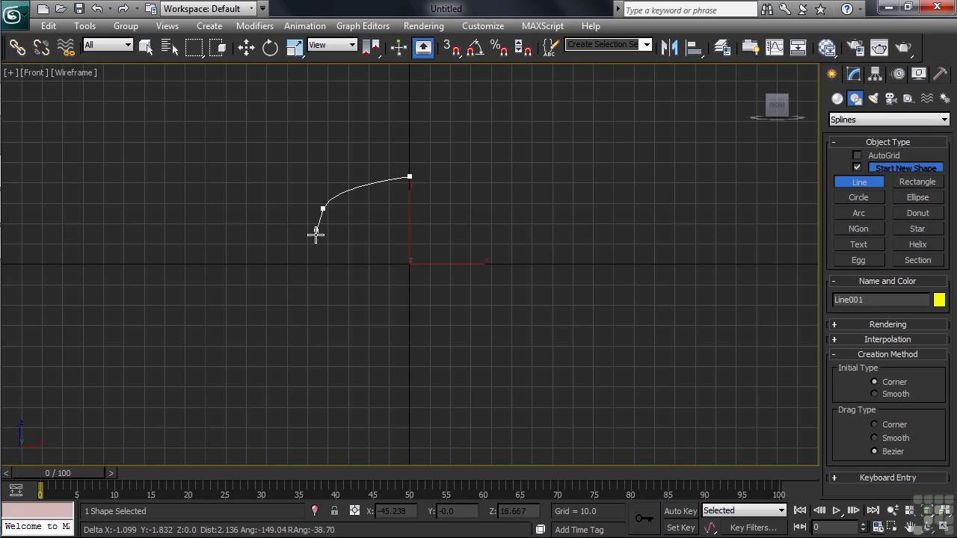
pyautogui.click(322, 303)
pyautogui.click(448, 371)
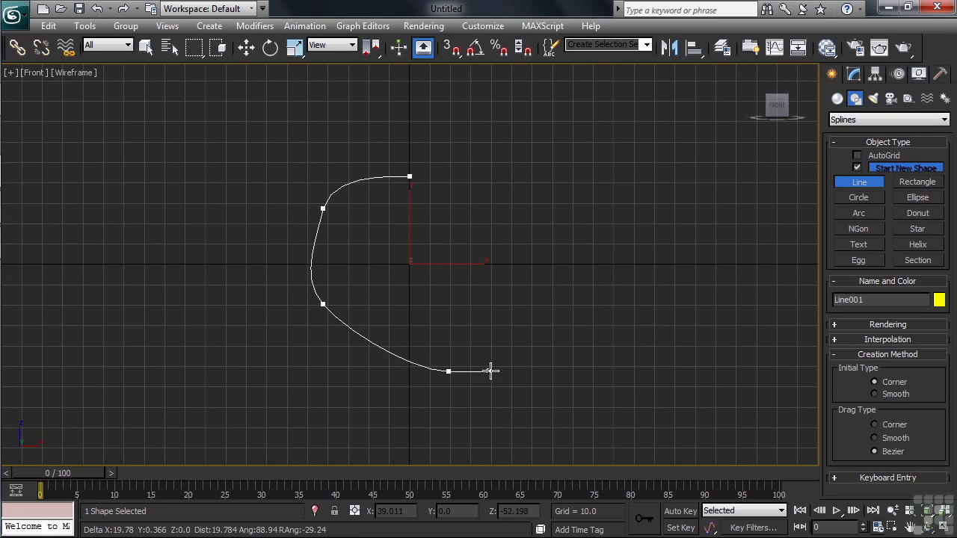
pyautogui.click(551, 284)
pyautogui.click(516, 205)
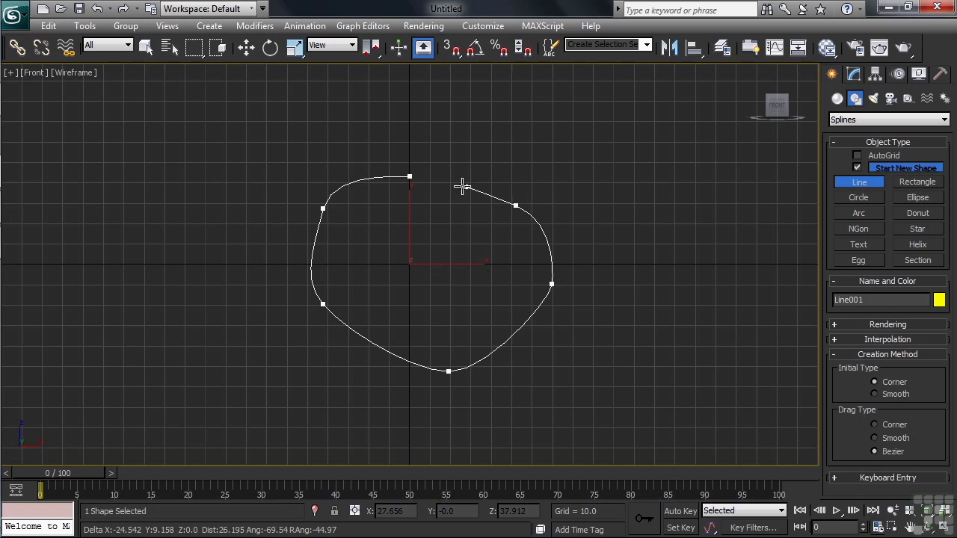
pyautogui.click(410, 176)
pyautogui.click(454, 321)
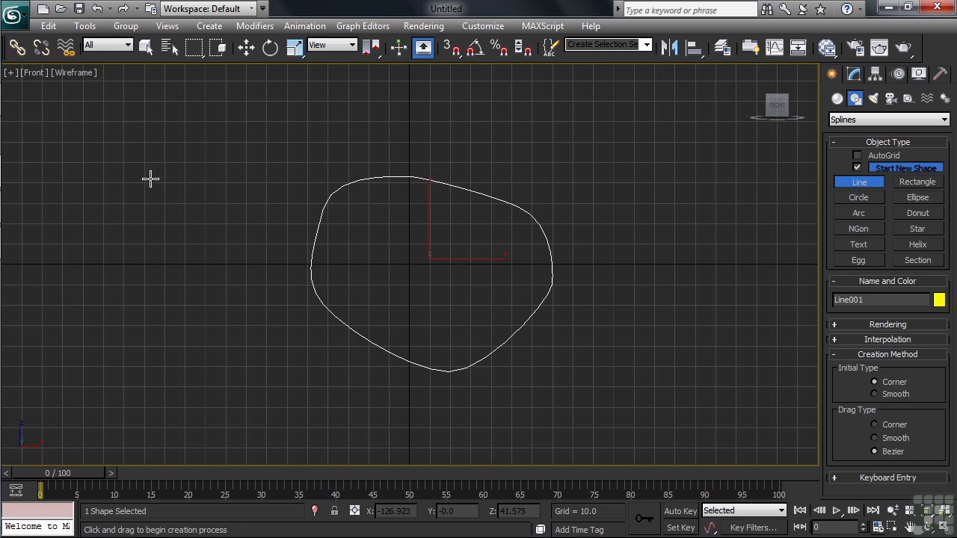
# - Draw a roughly circular line spline left of the closed shape, leaving a gap at its top so it stays open
pyautogui.moveTo(147, 174); pyautogui.dragTo(103, 173)
pyautogui.moveTo(38, 274); pyautogui.dragTo(47, 327)
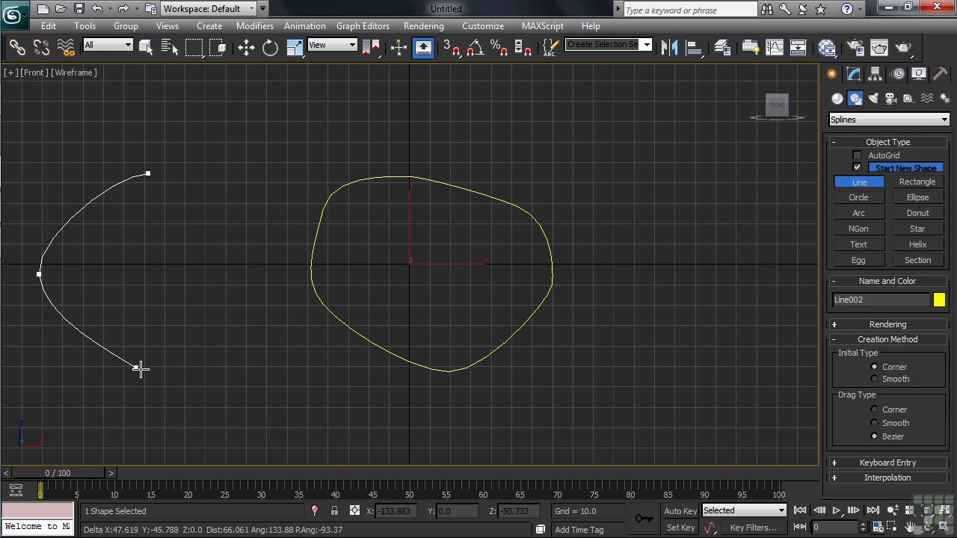
pyautogui.moveTo(145, 370); pyautogui.dragTo(229, 351)
pyautogui.moveTo(259, 282); pyautogui.dragTo(263, 229)
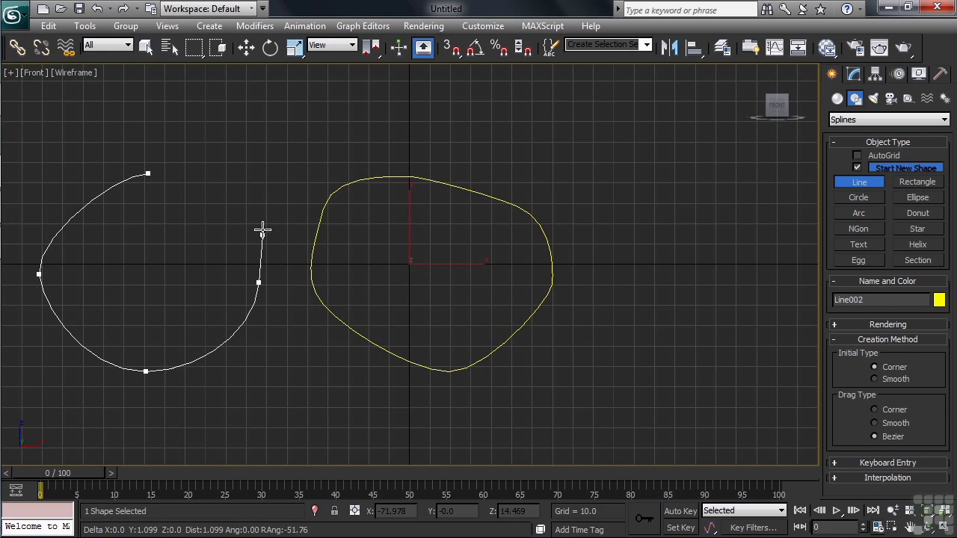
pyautogui.click(200, 166)
pyautogui.rightClick(200, 166)
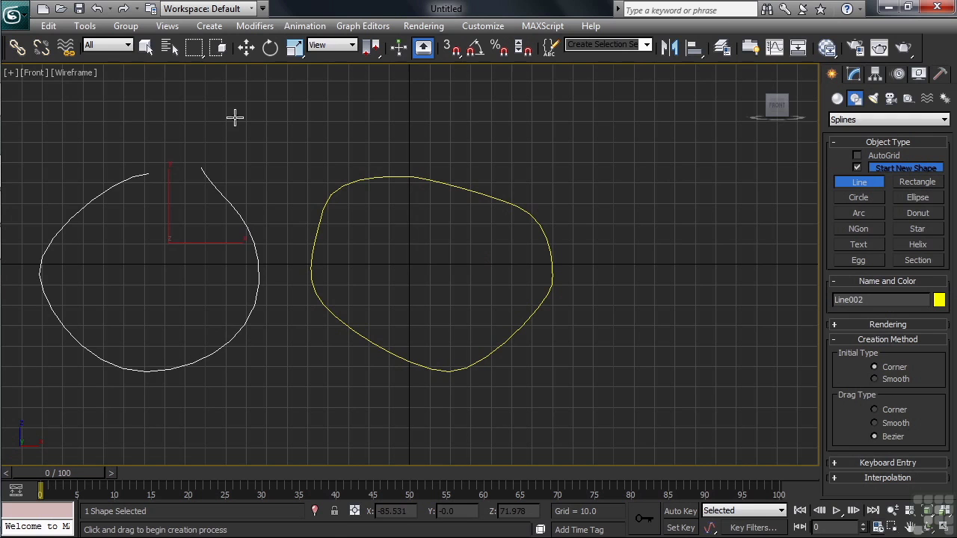
# - Draw a closed line spline right of the middle shape that crosses itself in a small loop near its bottom
pyautogui.click(709, 181)
pyautogui.moveTo(618, 210); pyautogui.dragTo(588, 283)
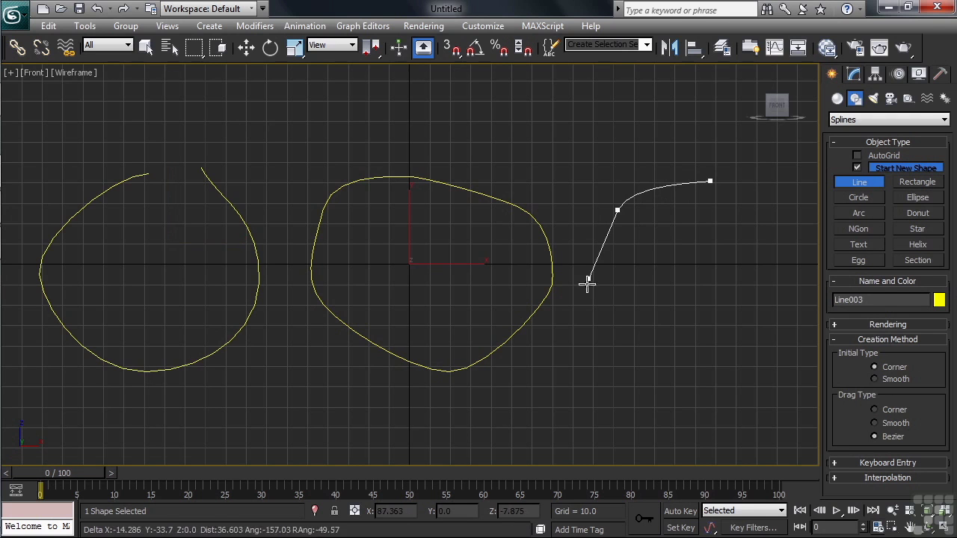
pyautogui.click(580, 324)
pyautogui.click(669, 391)
pyautogui.click(711, 359)
pyautogui.click(672, 337)
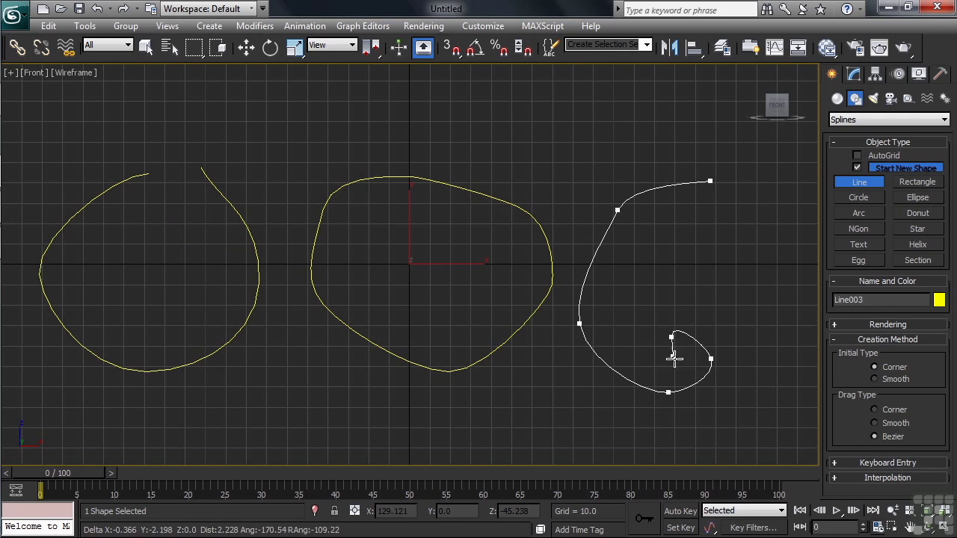
pyautogui.click(724, 374)
pyautogui.click(786, 264)
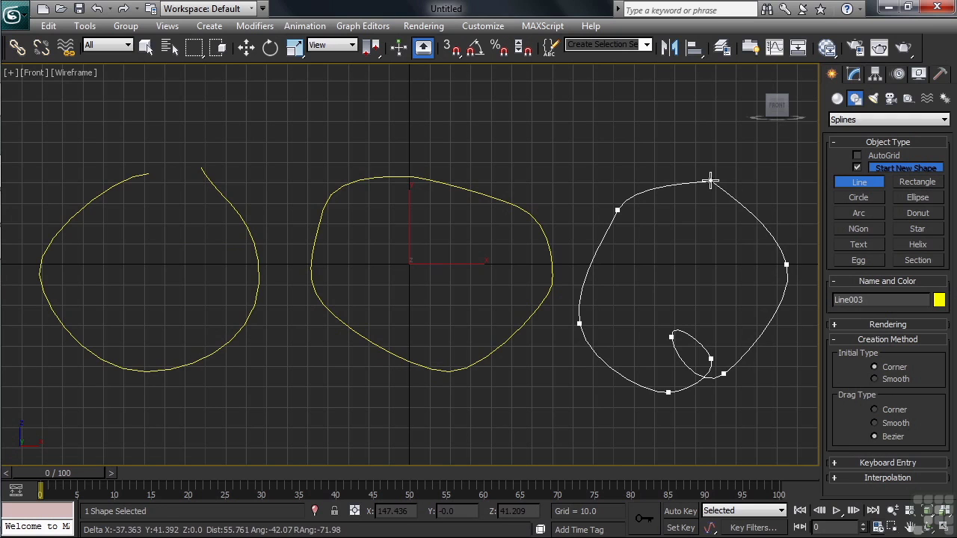
pyautogui.click(711, 181)
pyautogui.click(478, 322)
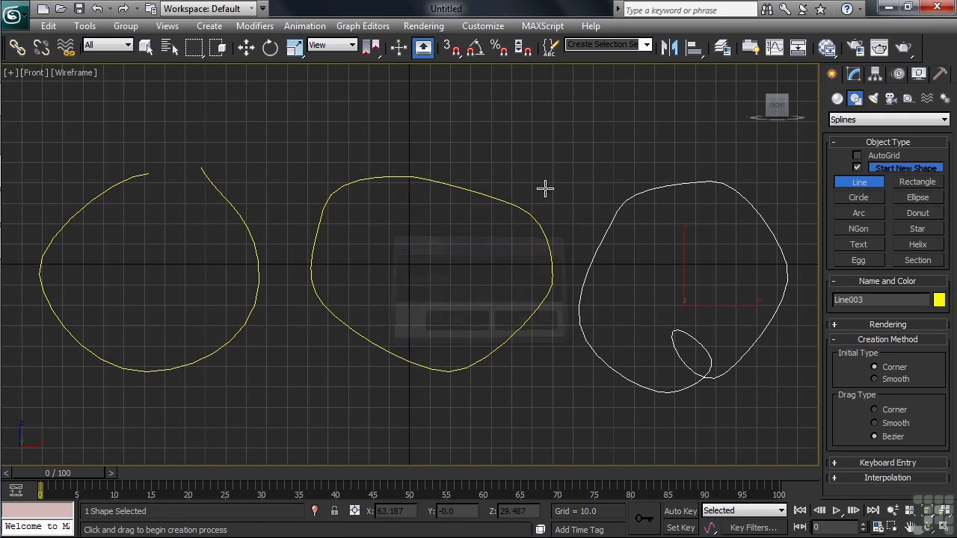
pyautogui.click(586, 142)
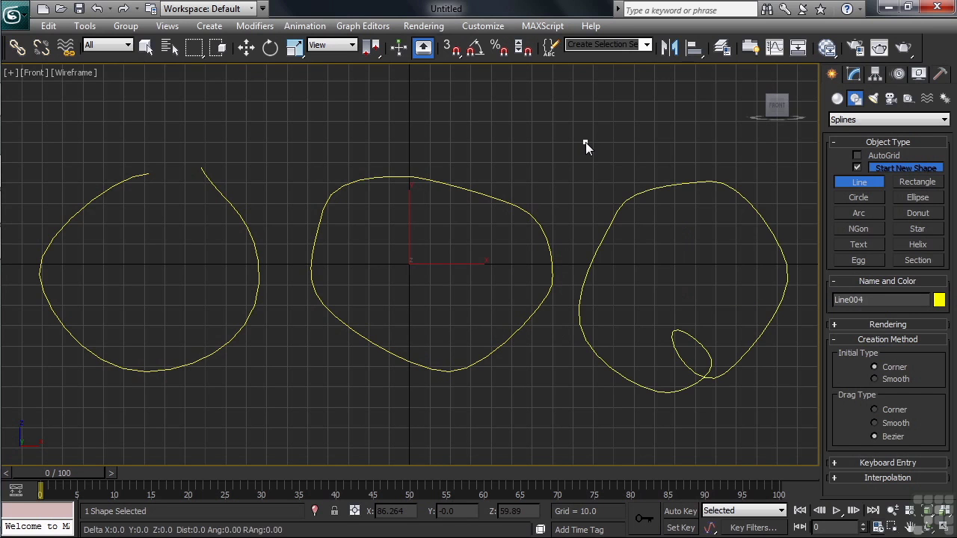
pyautogui.rightClick(586, 142)
# - Extrude the middle closed spline by 15 in the maximized Perspective view
pyautogui.hotkey('alt', 'w')
pyautogui.click(511, 336)
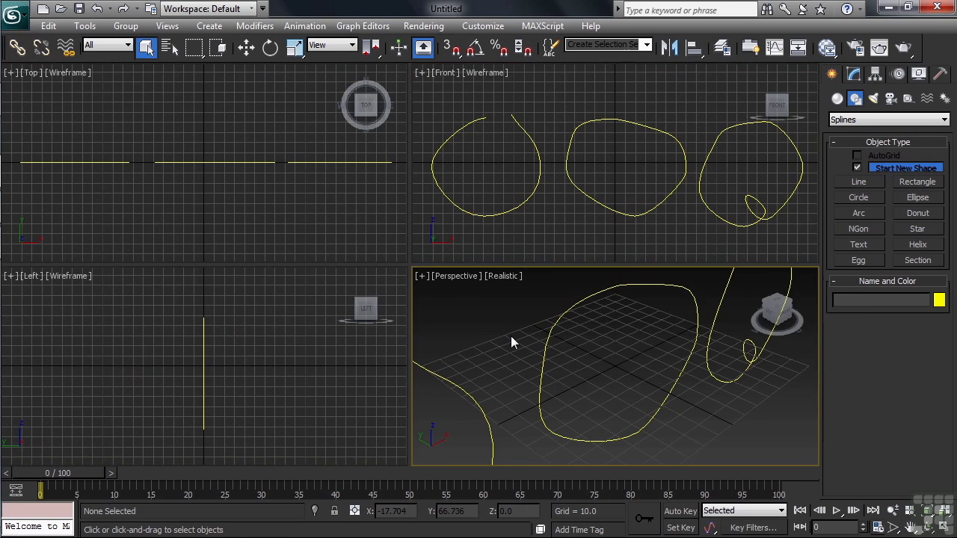
pyautogui.hotkey('alt', 'w')
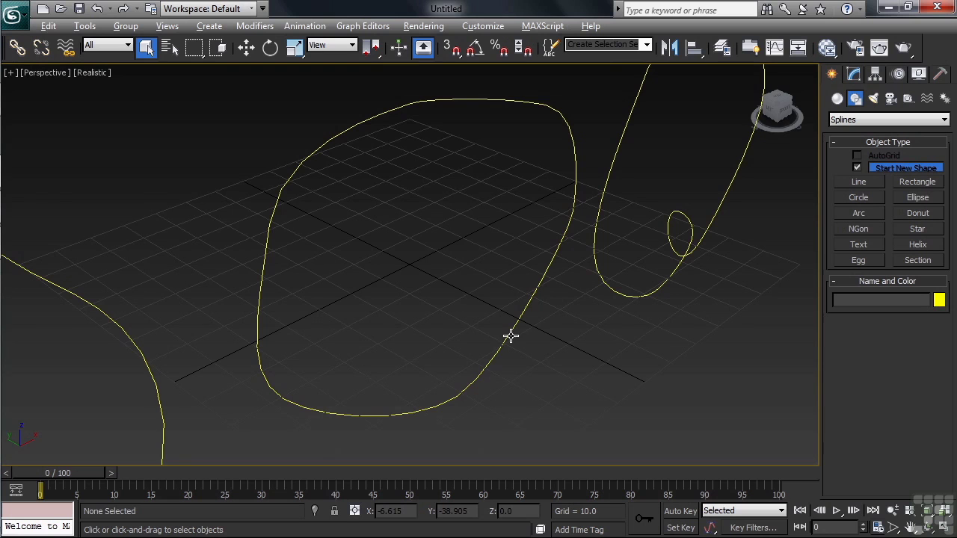
pyautogui.scroll(-4, 486, 341)
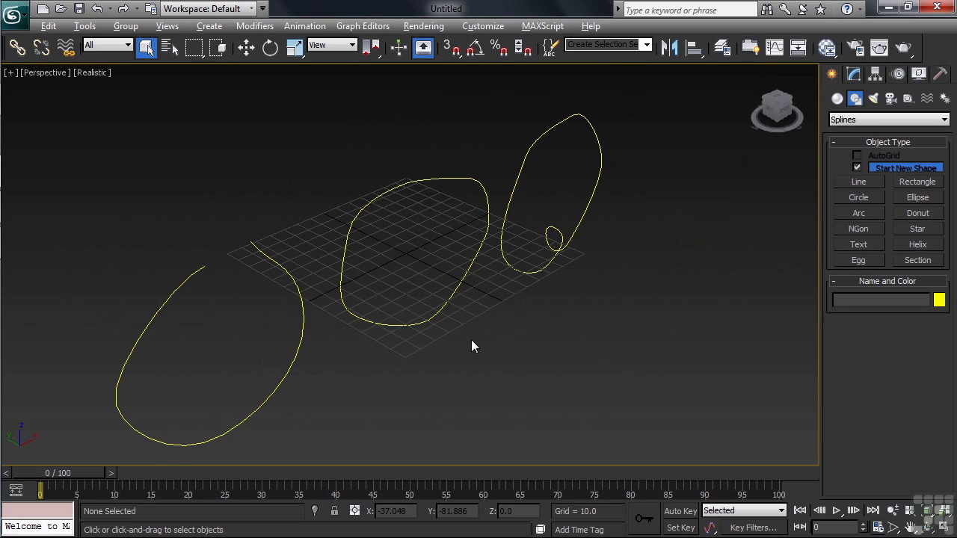
pyautogui.click(434, 317)
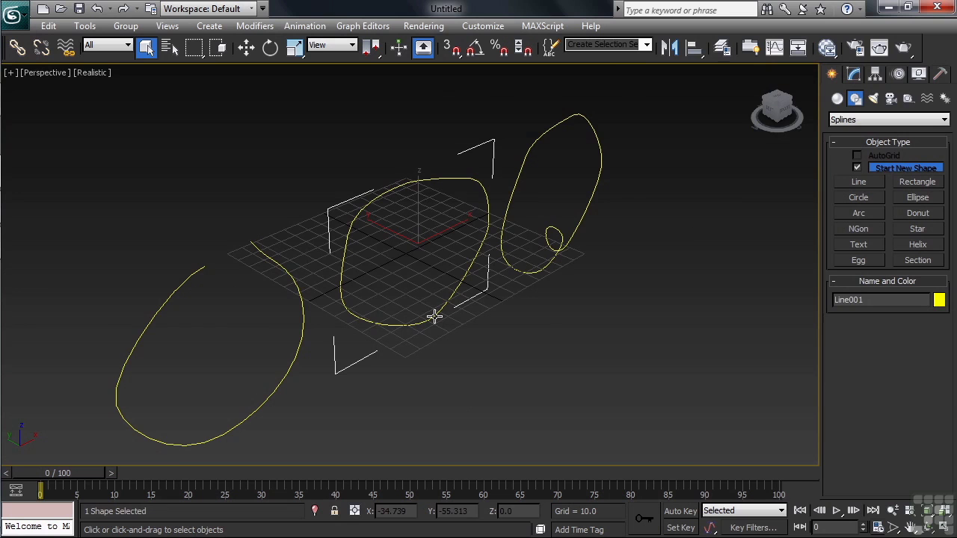
pyautogui.click(854, 74)
pyautogui.click(945, 117)
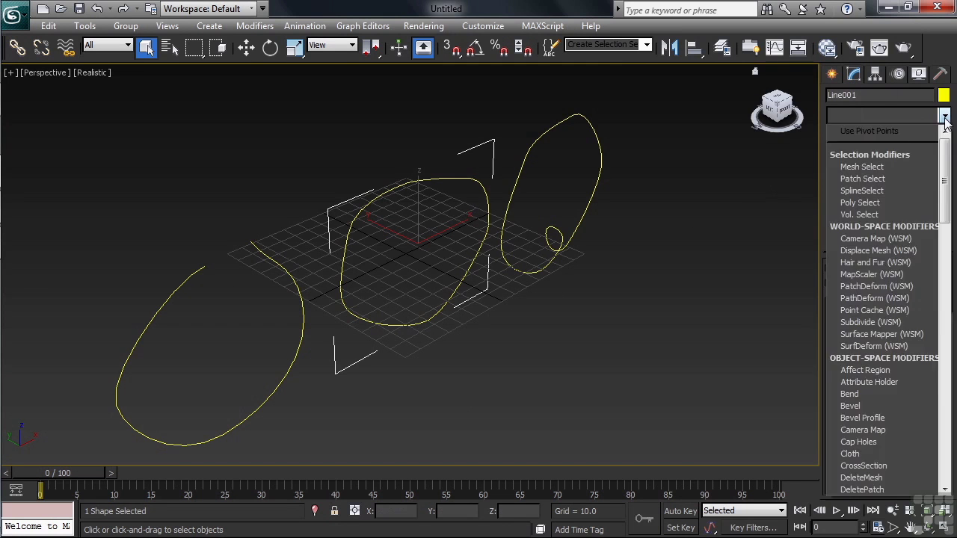
pyautogui.scroll(-11, 897, 195)
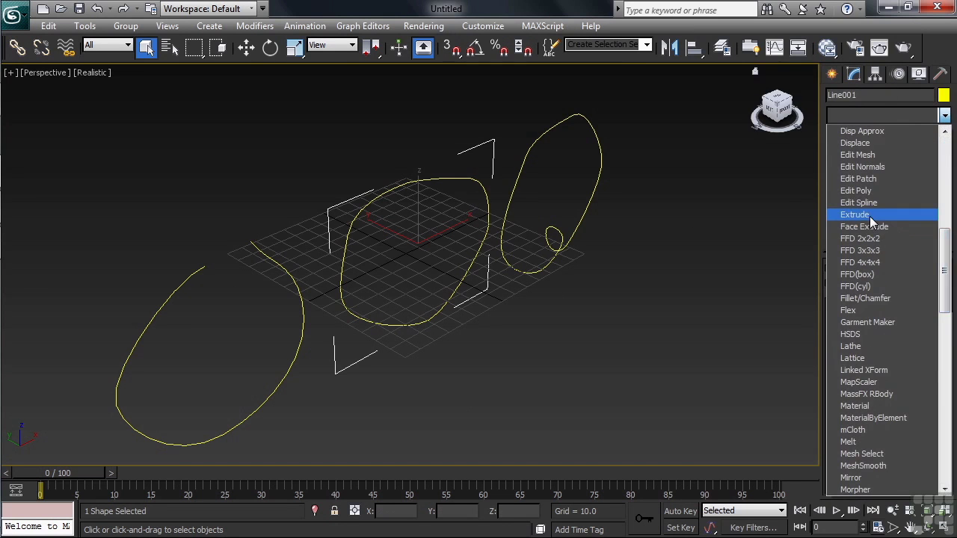
pyautogui.click(871, 216)
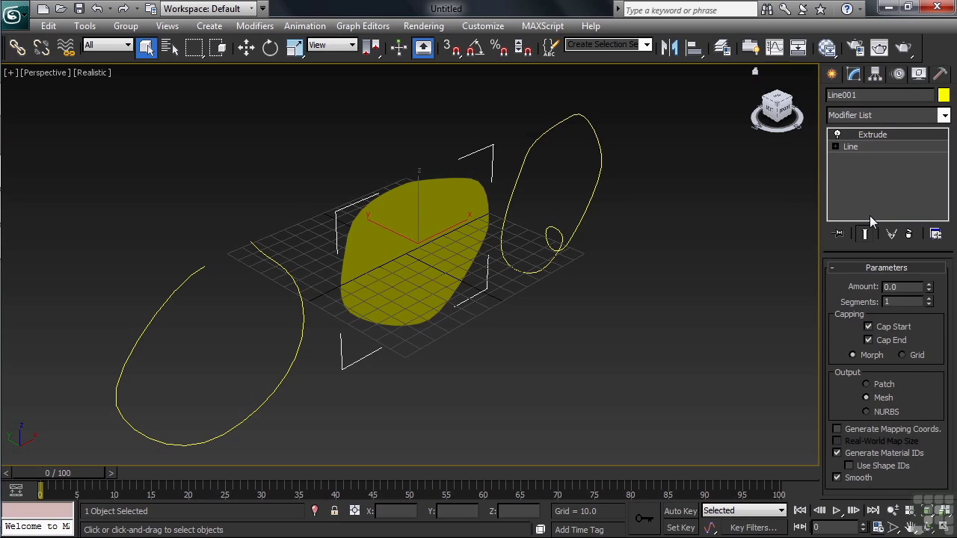
pyautogui.moveTo(912, 287); pyautogui.dragTo(867, 288)
pyautogui.write('15')
pyautogui.press('Return')
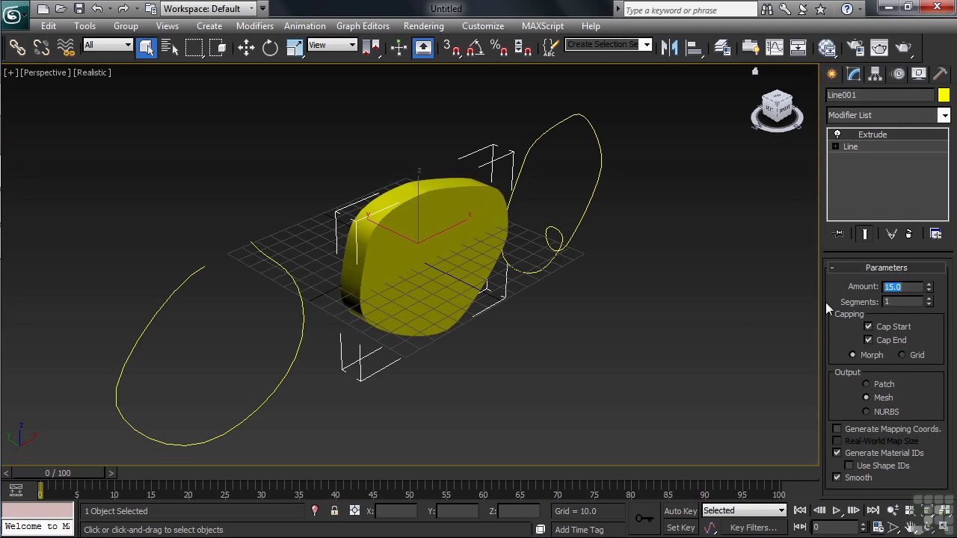
# - Apply an Extrude modifier with an amount of 15 to the open line spline beside the solid middle shape
pyautogui.click(279, 382)
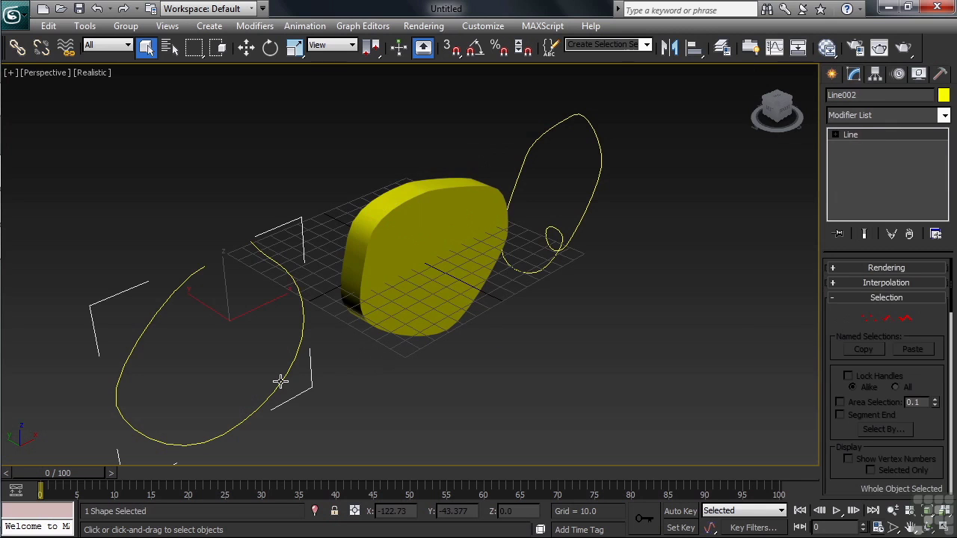
pyautogui.click(945, 115)
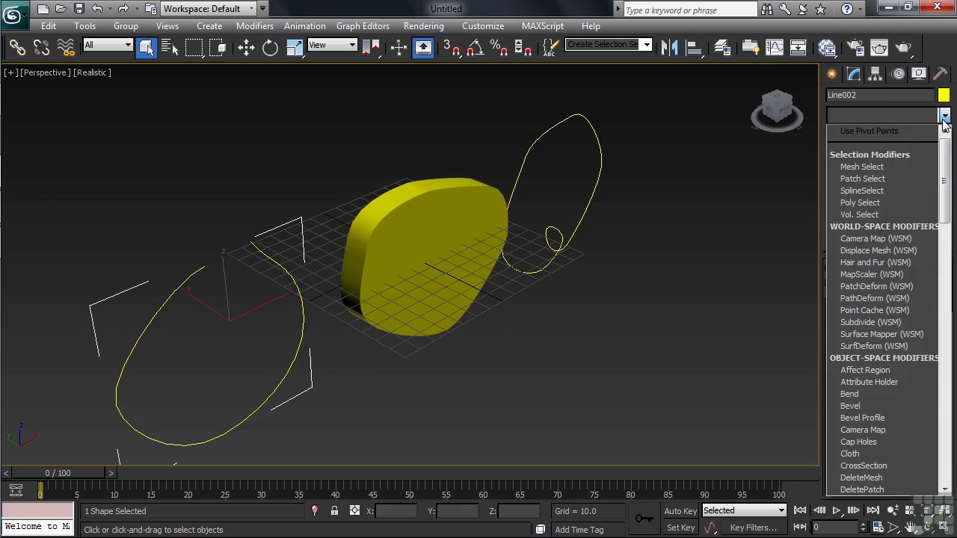
pyautogui.moveTo(944, 148); pyautogui.dragTo(945, 171)
pyautogui.scroll(-7, 890, 314)
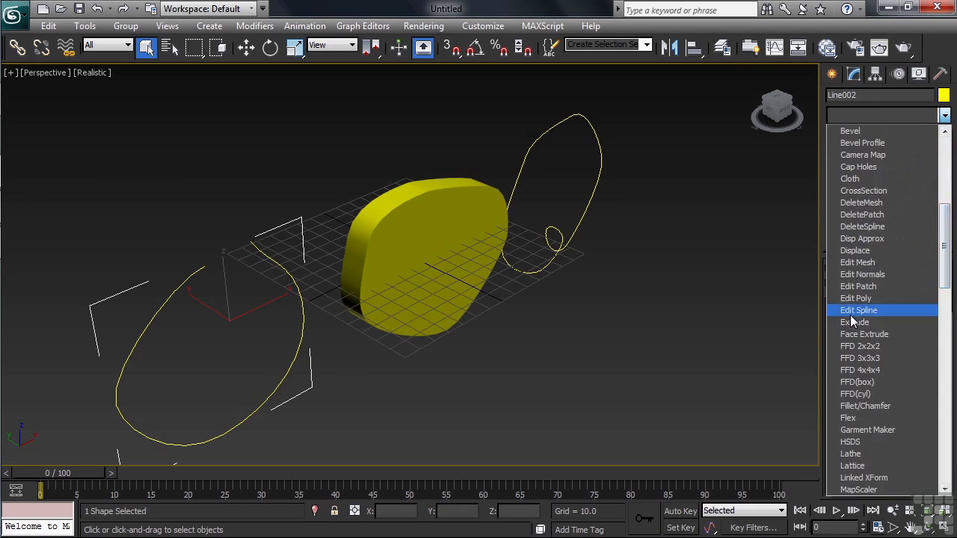
pyautogui.click(858, 323)
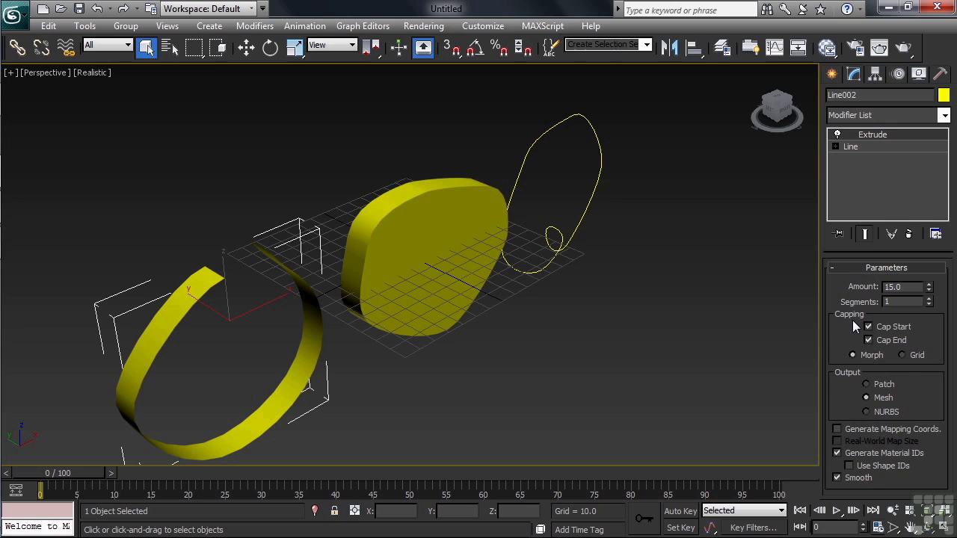
# - Copy the Extrude modifier from the solid middle shape onto the self-crossing line spline, and deselect everything
pyautogui.click(481, 258)
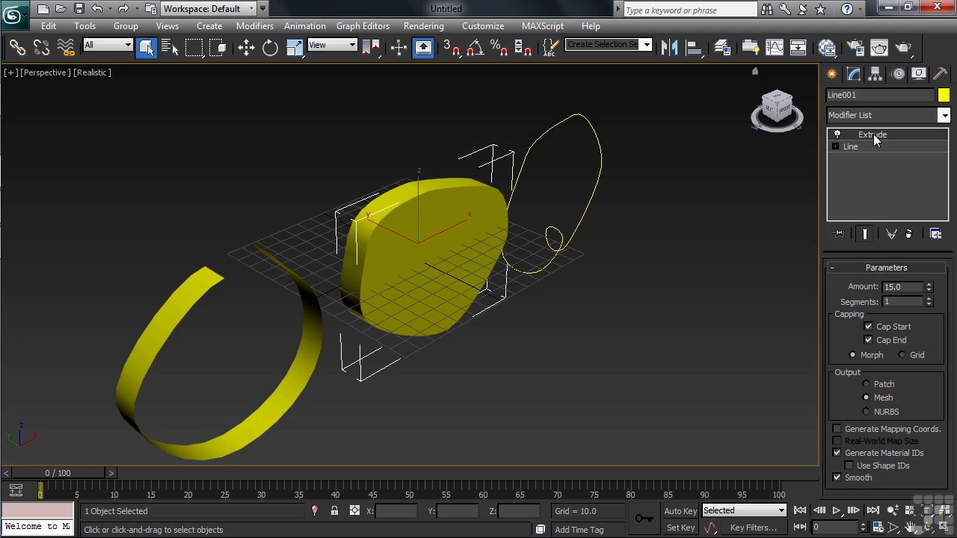
pyautogui.moveTo(876, 140); pyautogui.dragTo(596, 174)
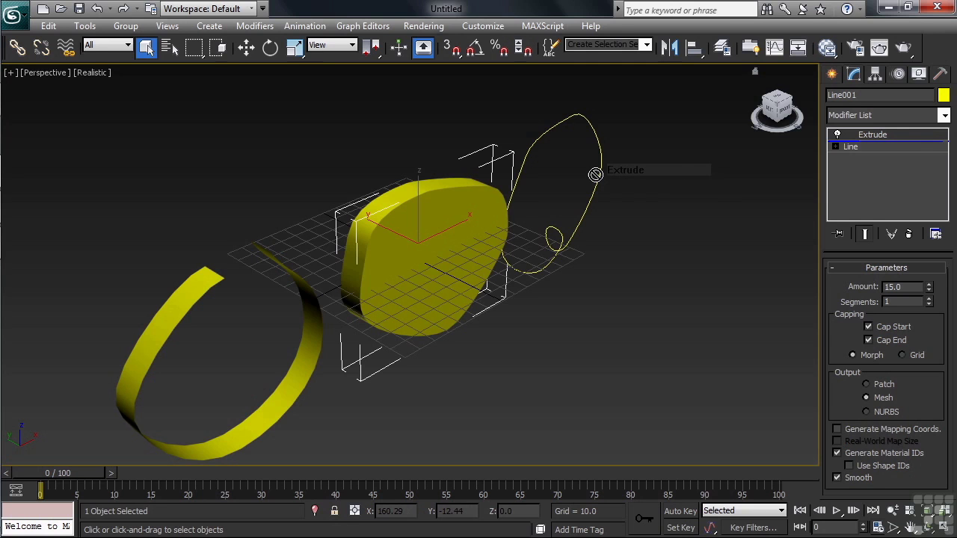
pyautogui.moveTo(596, 174); pyautogui.dragTo(599, 180)
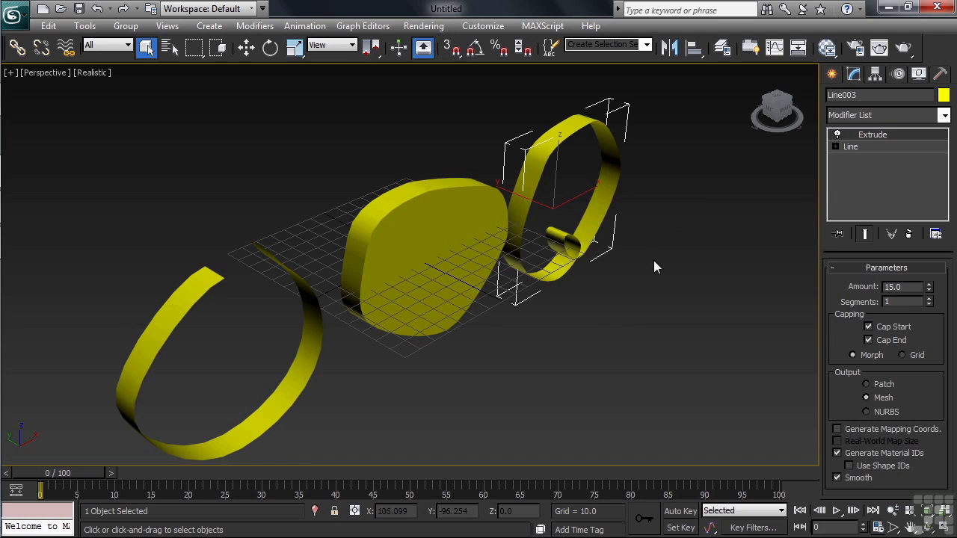
pyautogui.click(606, 338)
pyautogui.moveTo(453, 288)
pyautogui.keyDown('alt'); pyautogui.mouseDown(button='middle')
pyautogui.moveTo(429, 296)
pyautogui.moveTo(312, 256)
pyautogui.moveTo(449, 277)
pyautogui.mouseUp(button='middle'); pyautogui.keyUp('alt')
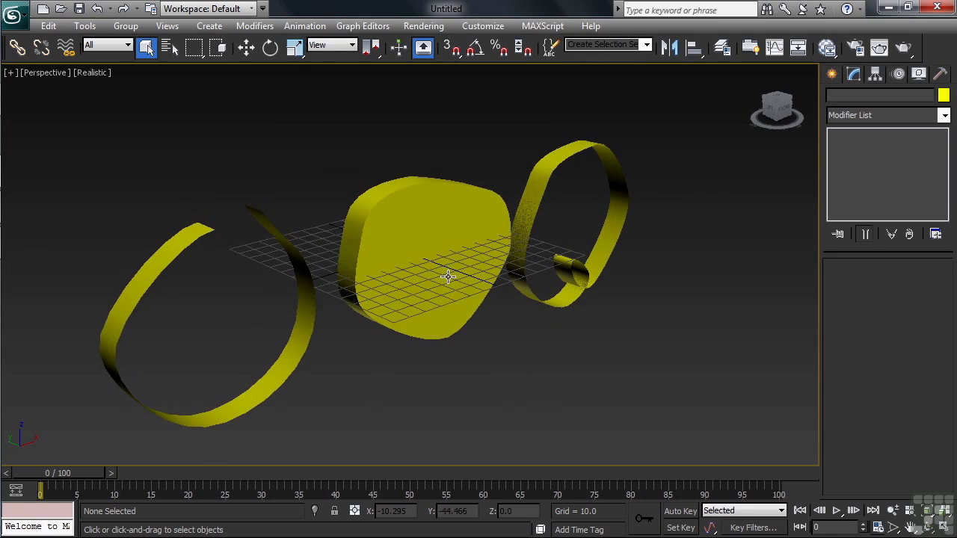